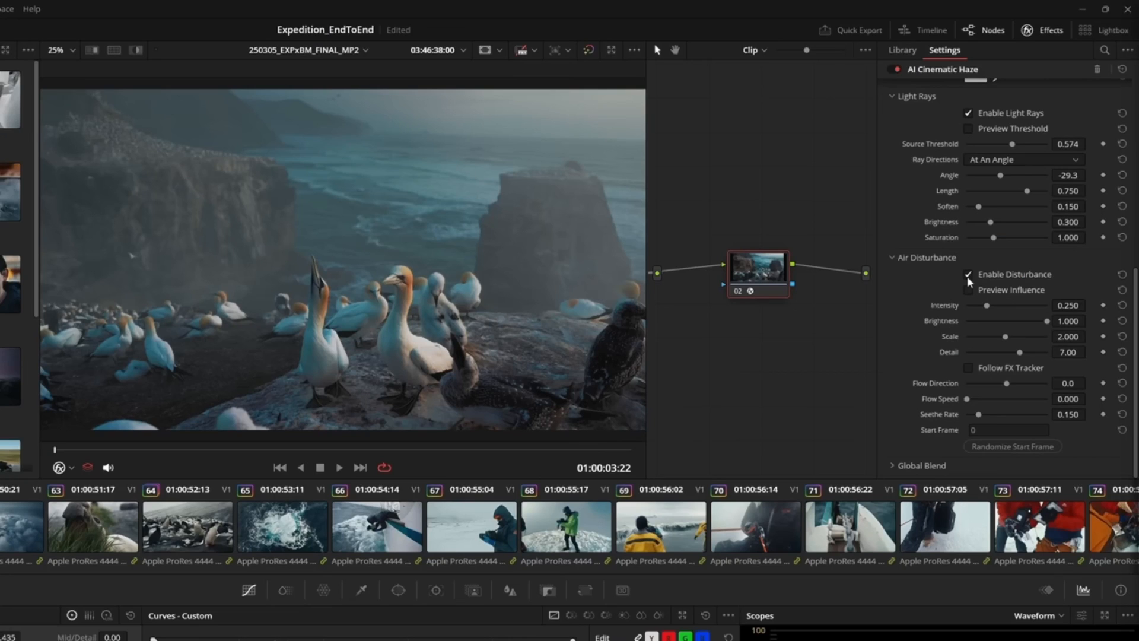
# Raise the Air Disturbance intensity to about 0.97 while previewing its influence, and turn the influence preview off
pyautogui.click(969, 290)
pyautogui.moveTo(987, 307); pyautogui.dragTo(1047, 306)
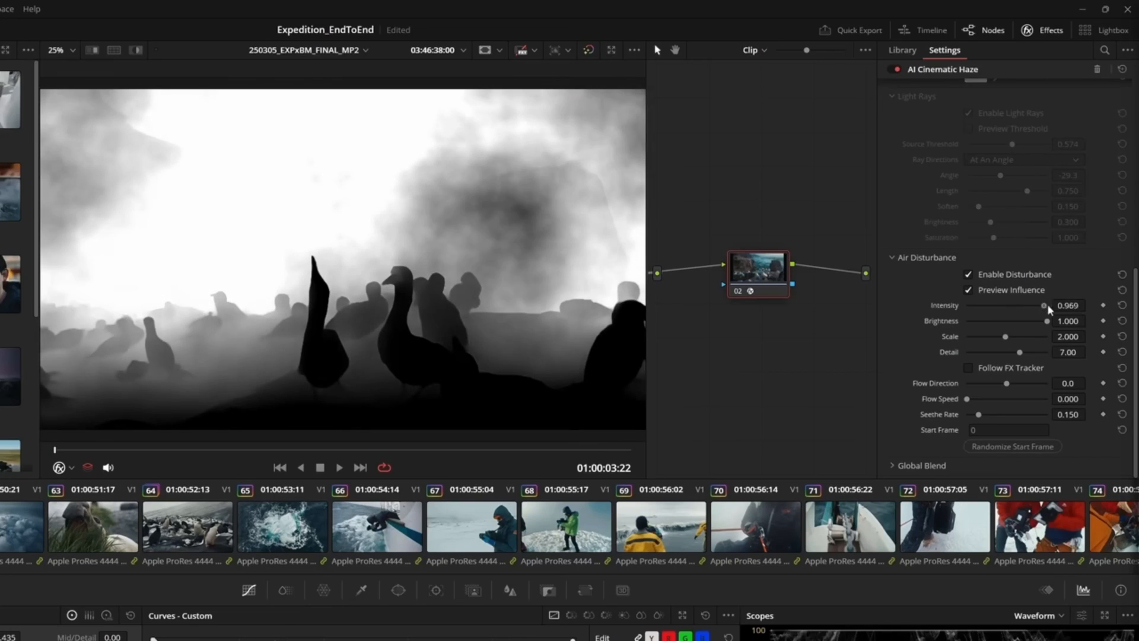
pyautogui.click(970, 290)
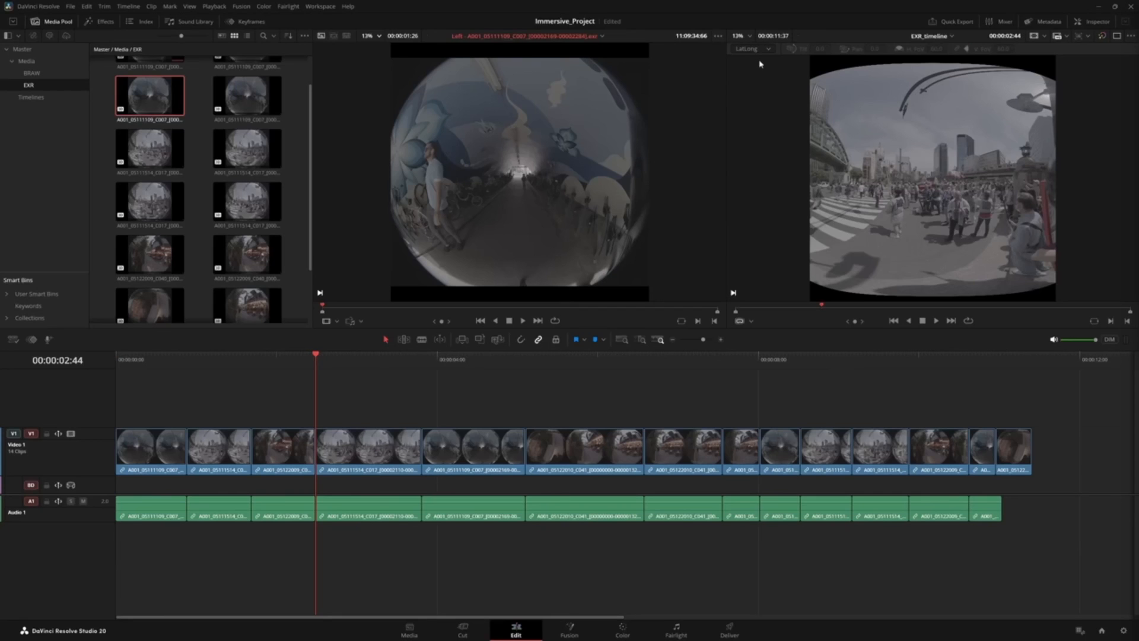
# Switch the timeline viewer of the immersive project to a different immersive display mode
pyautogui.click(766, 49)
pyautogui.click(748, 80)
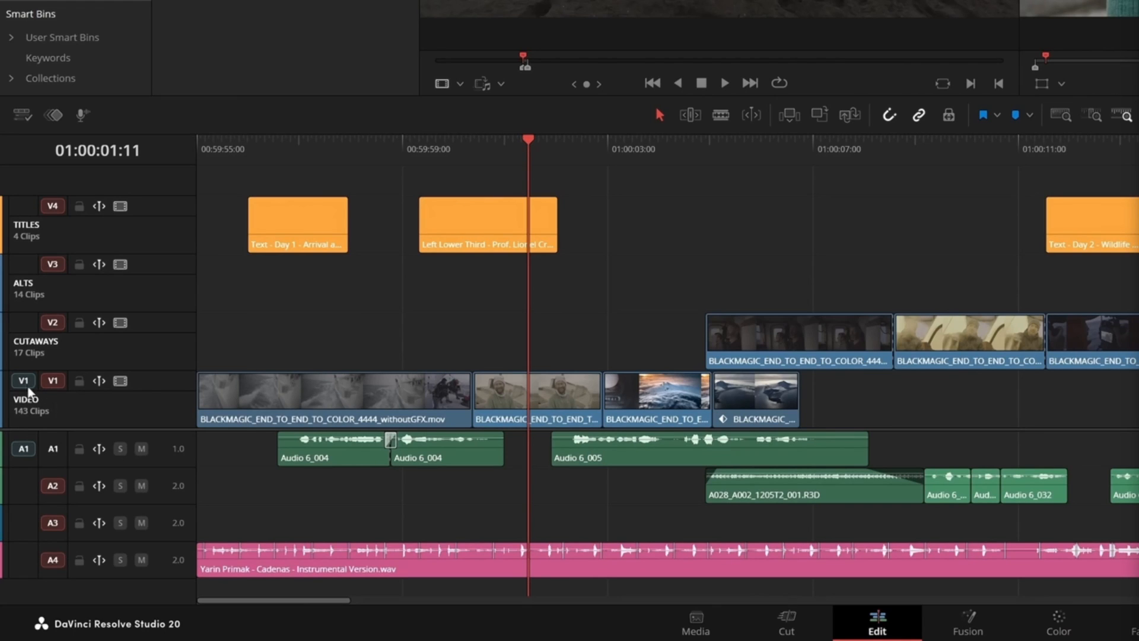
# Route the V1 source video to the ALTS track (V3) and overwrite GX040092.MP4 onto the timeline
pyautogui.moveTo(23, 380); pyautogui.dragTo(31, 259)
pyautogui.press('F10')
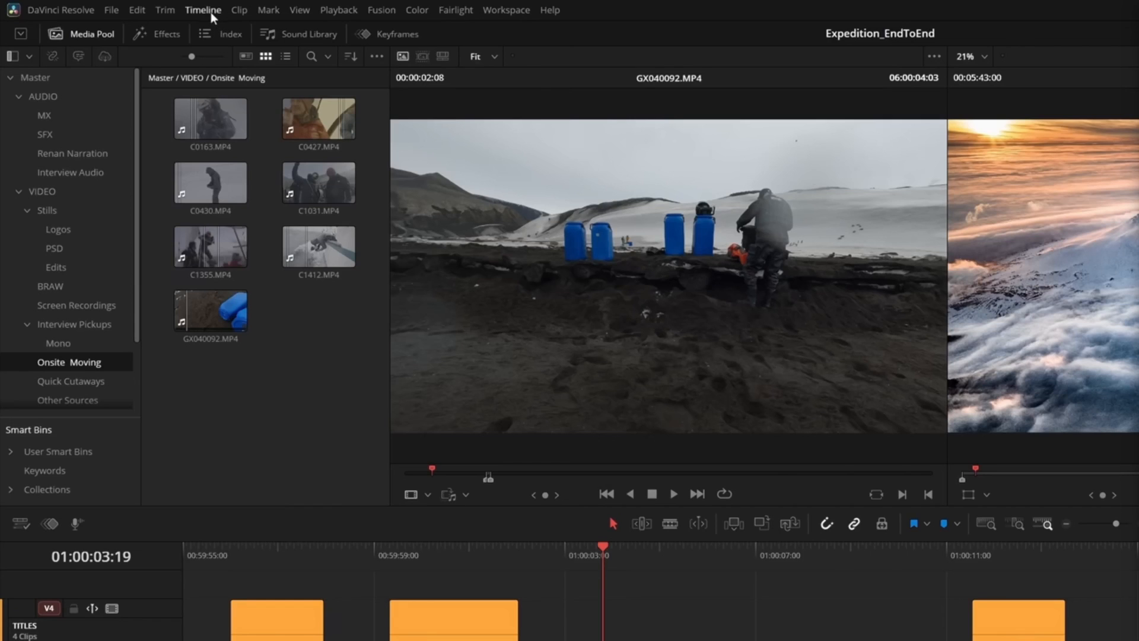
# Reset the track selectors to their default source-to-track routing
pyautogui.click(210, 12)
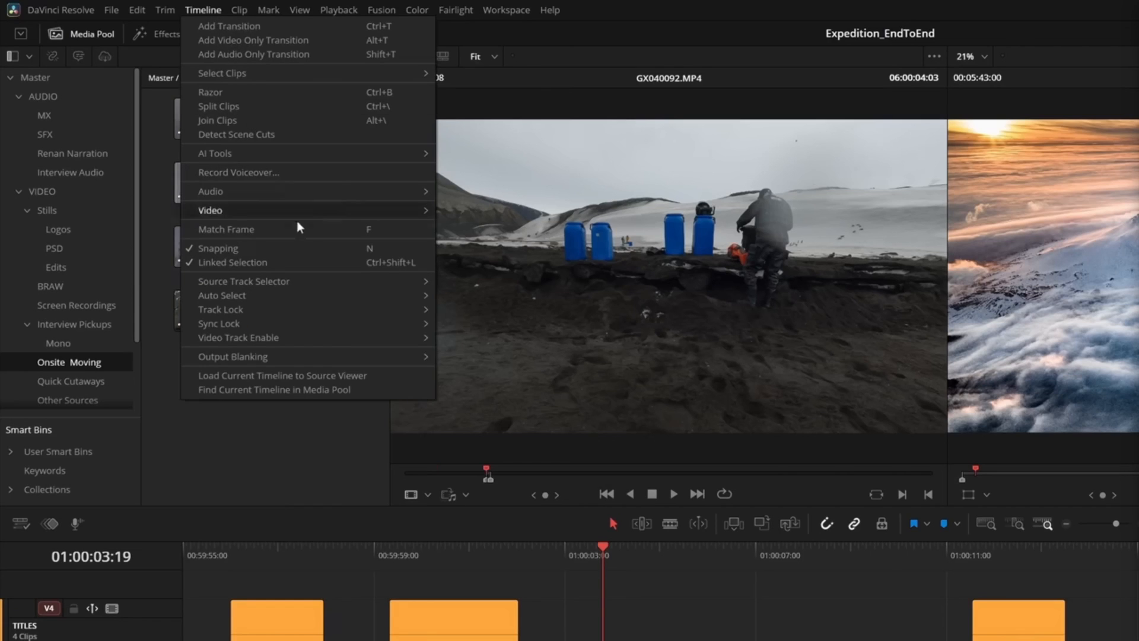
pyautogui.moveTo(310, 280)
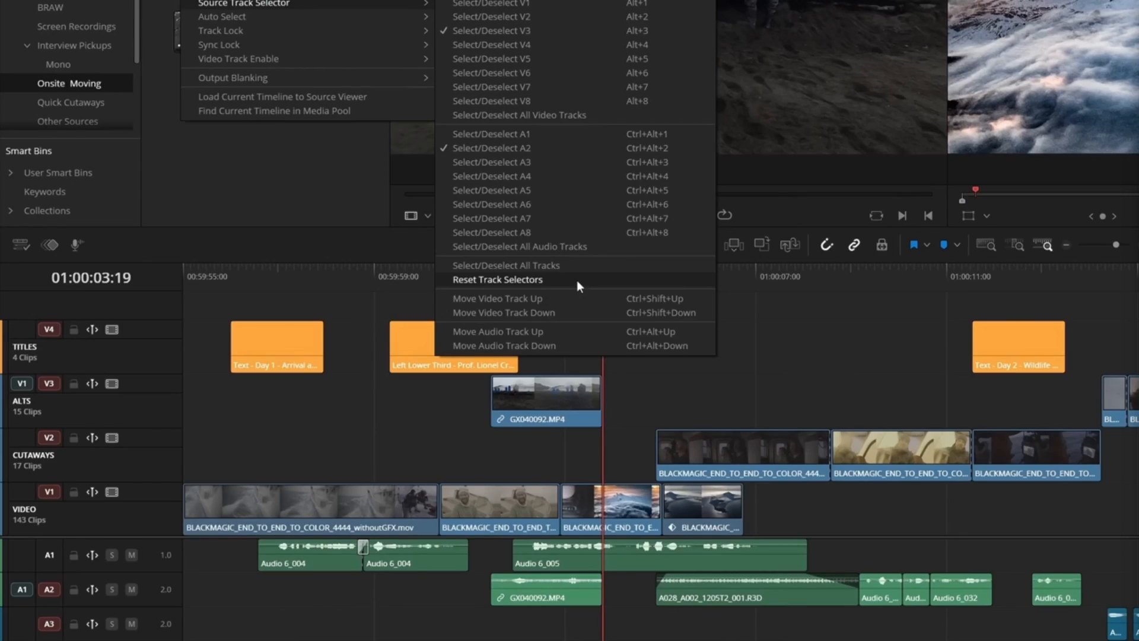
pyautogui.click(577, 280)
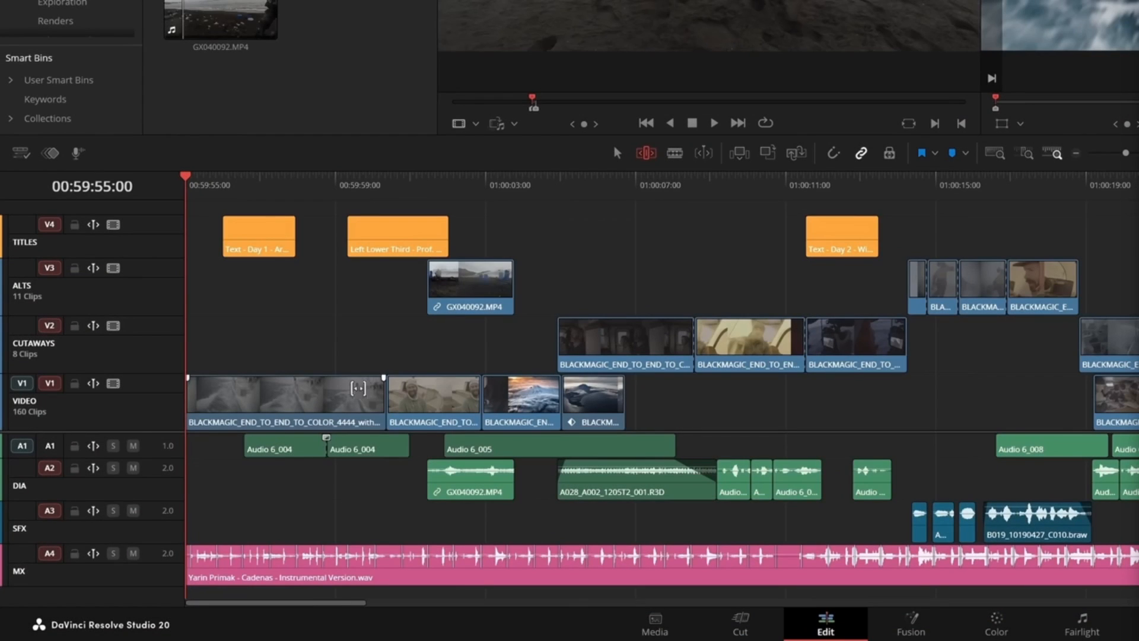
# Try to ripple-trim the end of the first VIDEO track clip earlier, and undo the trim
pyautogui.moveTo(378, 395); pyautogui.dragTo(233, 393)
pyautogui.hotkey('ctrl', 'z')
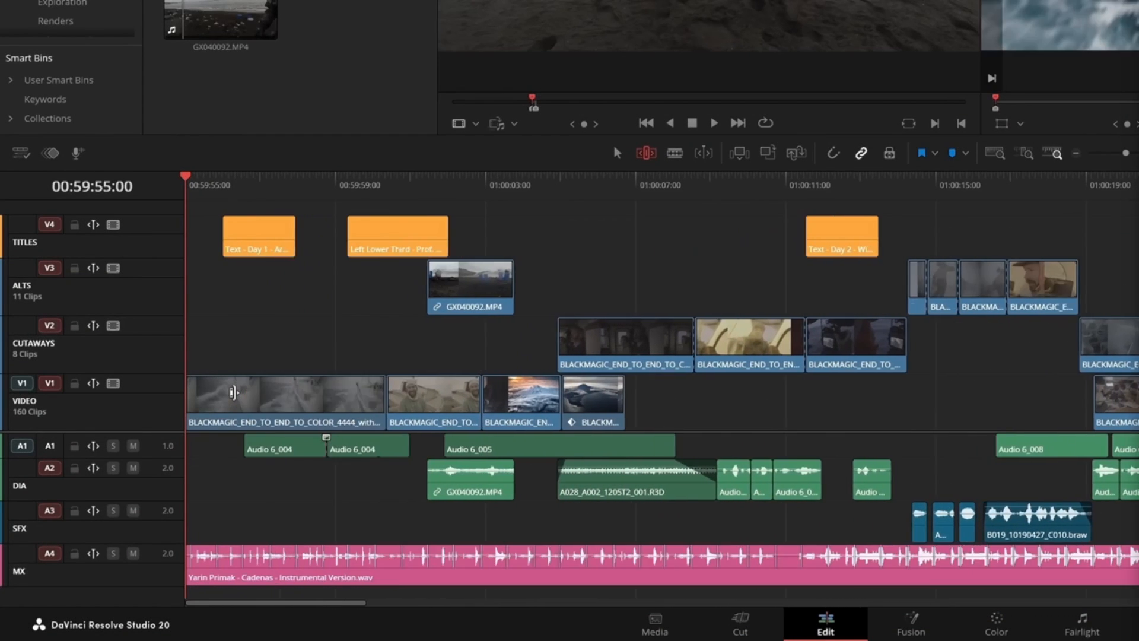
# Disable ripple on the TITLES, CUTAWAYS and MX tracks, and ripple-trim the end of the first VIDEO track clip earlier
pyautogui.click(93, 225)
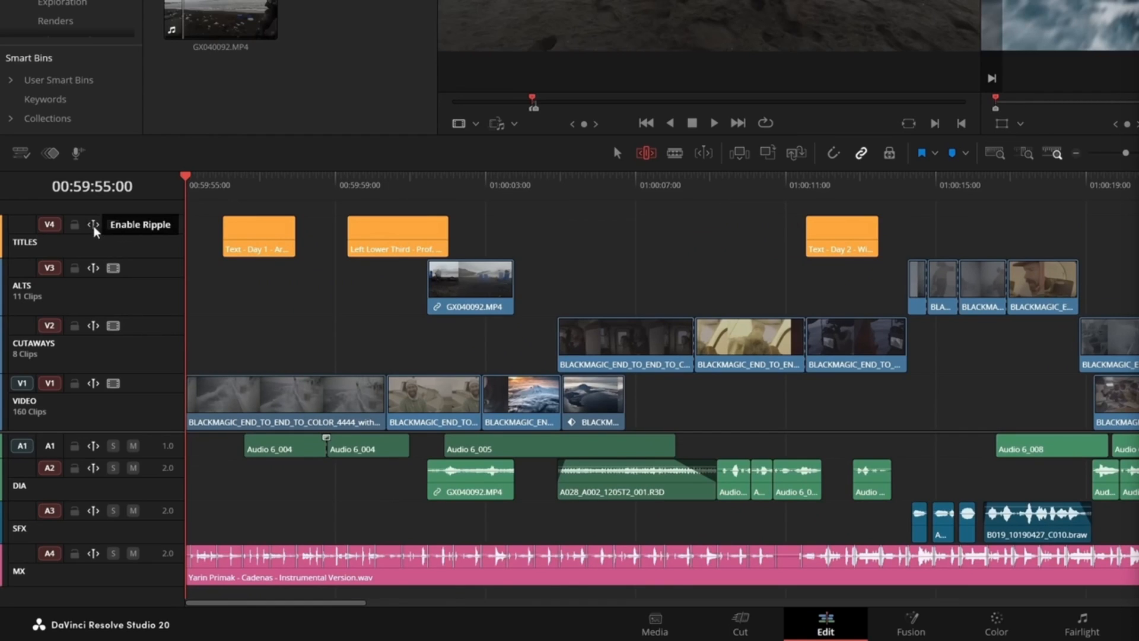
pyautogui.click(94, 325)
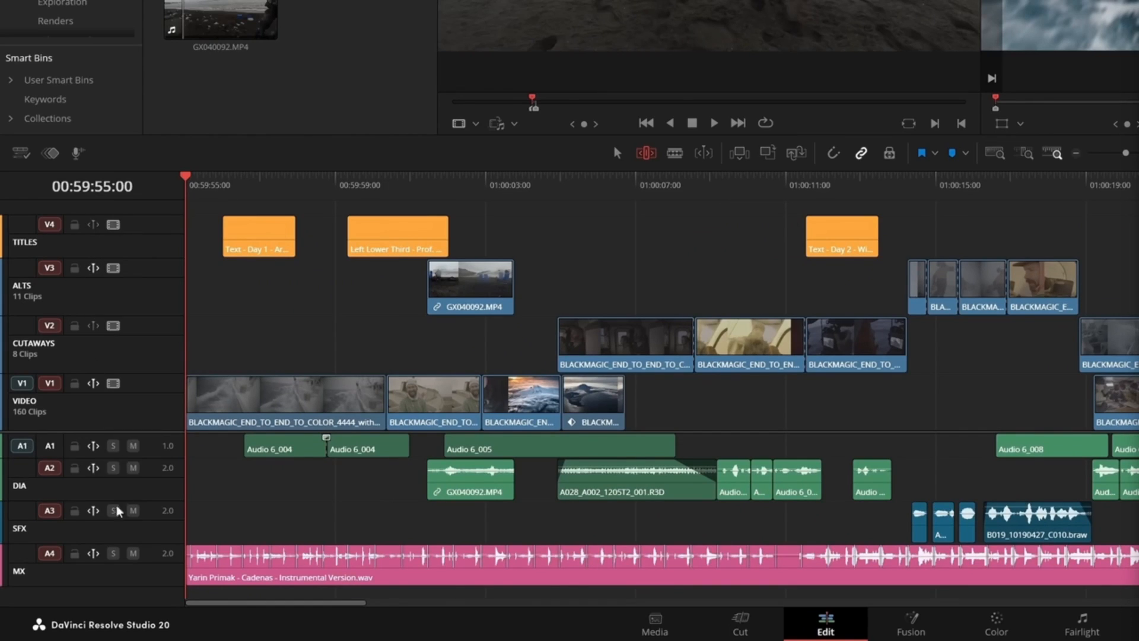
pyautogui.click(94, 554)
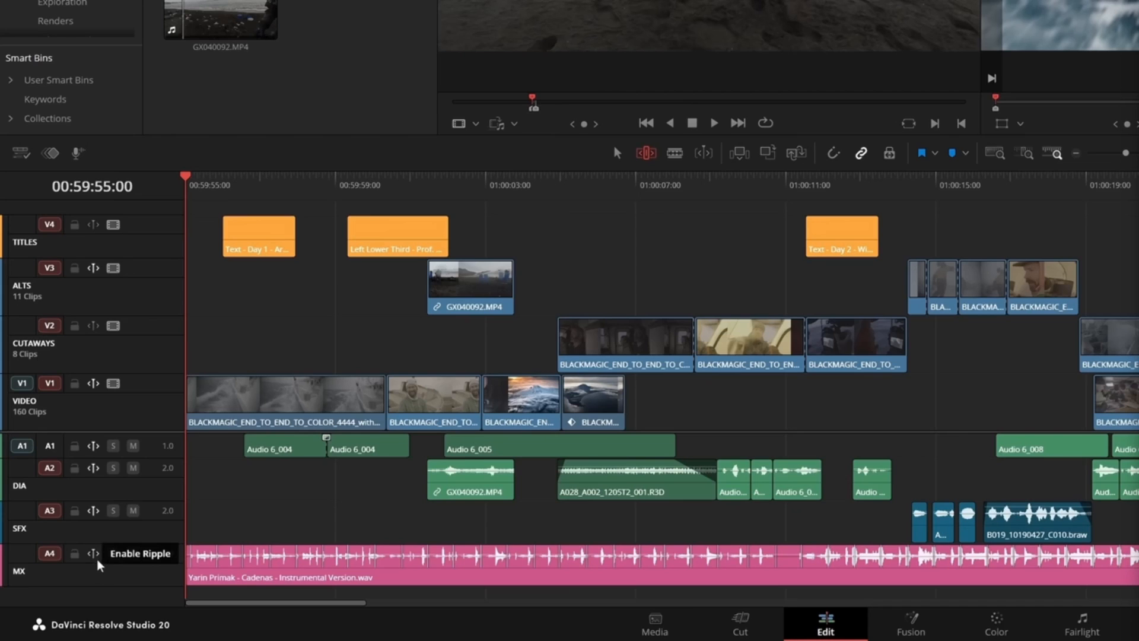
pyautogui.moveTo(384, 397); pyautogui.dragTo(259, 385)
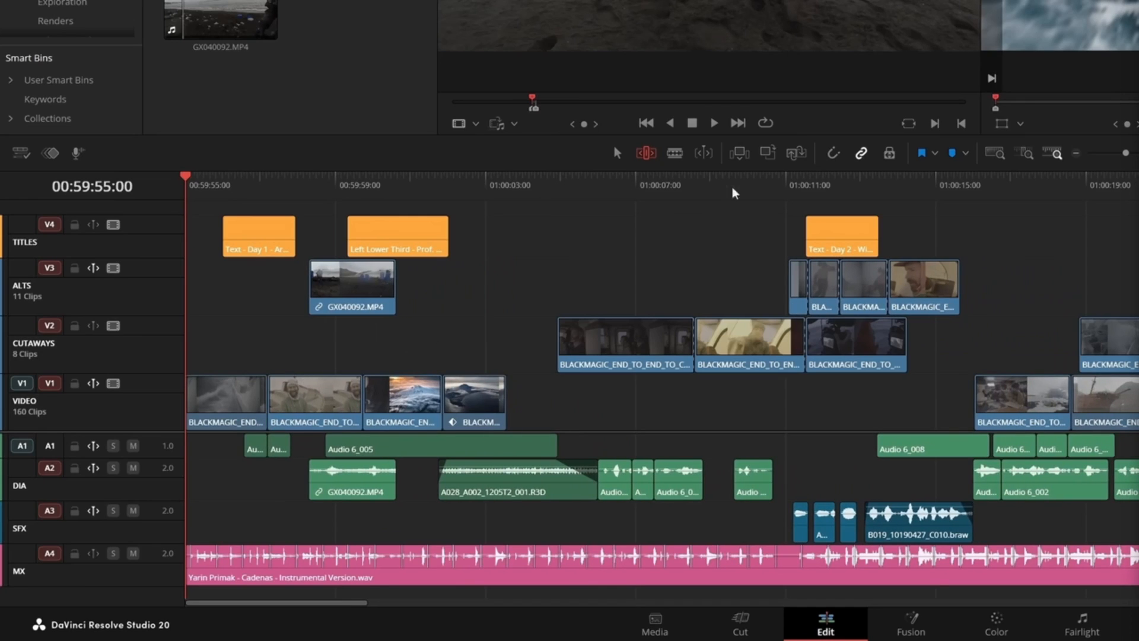
# Move the playhead back near the start of the timeline and paste the clipboard contents there
pyautogui.click(747, 178)
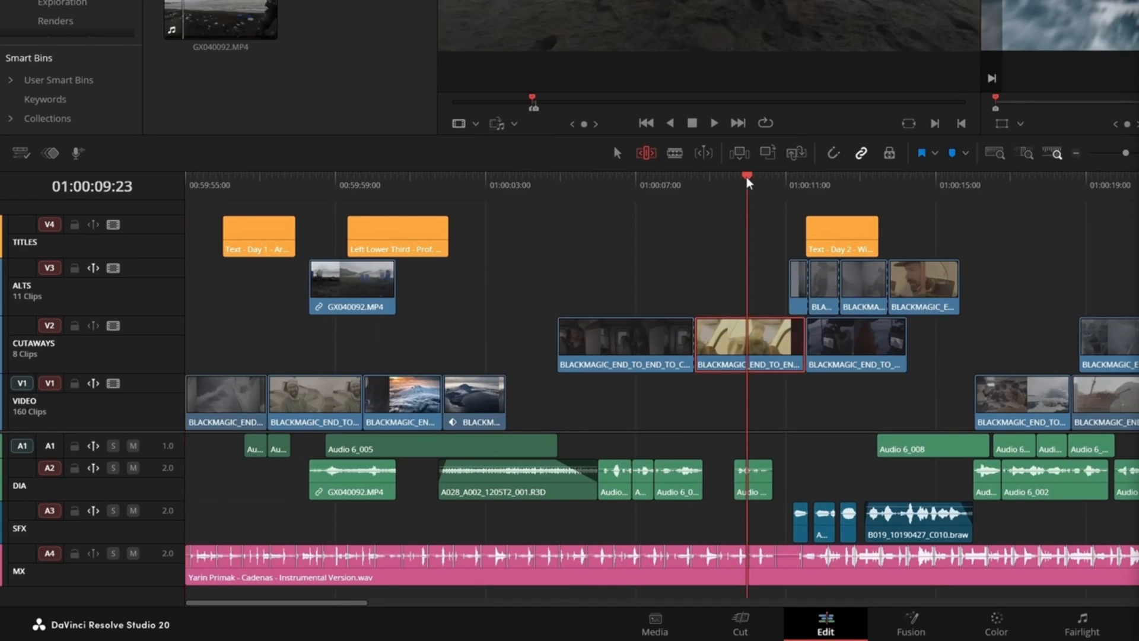
pyautogui.click(243, 191)
pyautogui.hotkey('ctrl', 'v')
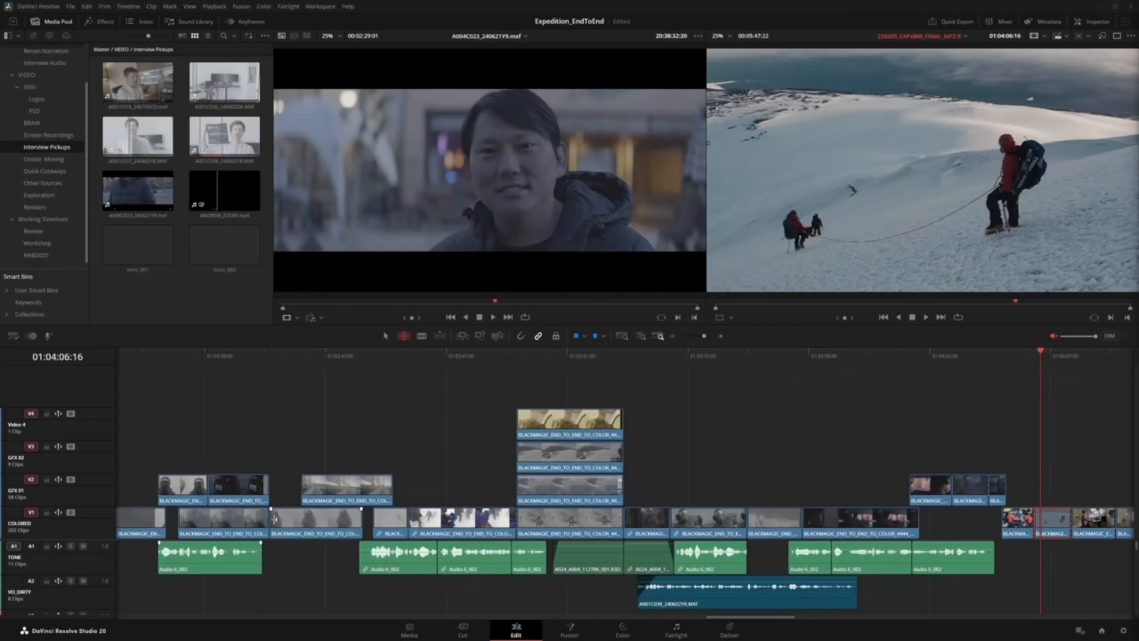
# Ripple-trim the start of the COLORED clip near 01:03:41 later and the end of the four stacked clips earlier
pyautogui.moveTo(274, 520); pyautogui.dragTo(339, 522)
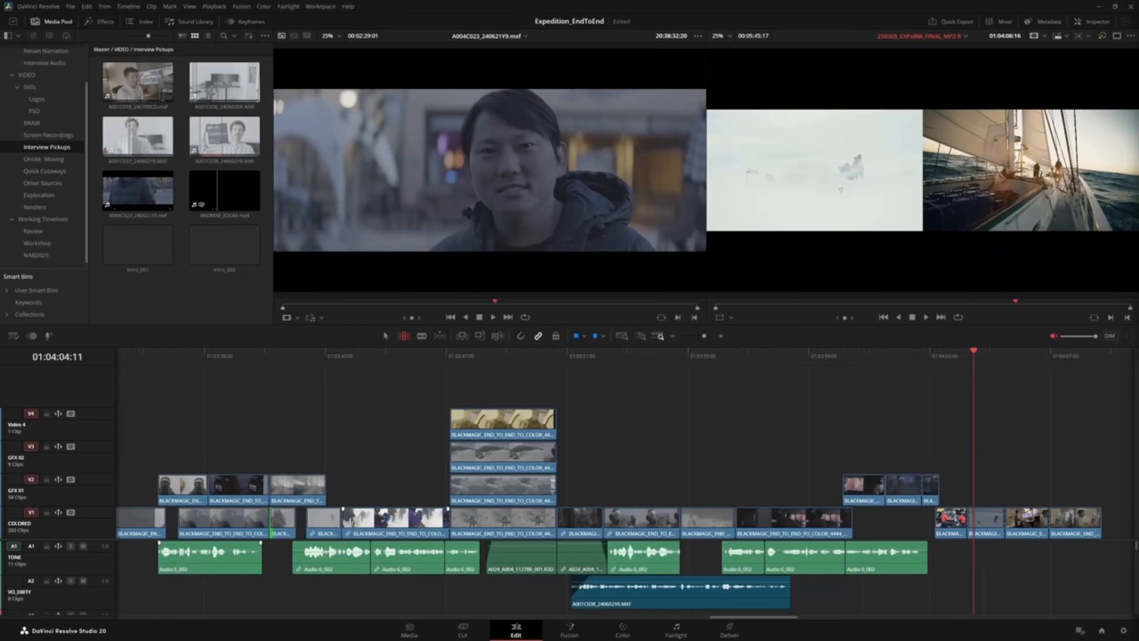
pyautogui.moveTo(550, 522); pyautogui.dragTo(511, 522)
# Ripple-trim the end of the second COLORED clip after the stacked clips earlier, undoing the first trim and repeating it
pyautogui.moveTo(637, 520); pyautogui.dragTo(598, 520)
pyautogui.hotkey('ctrl', 'z')
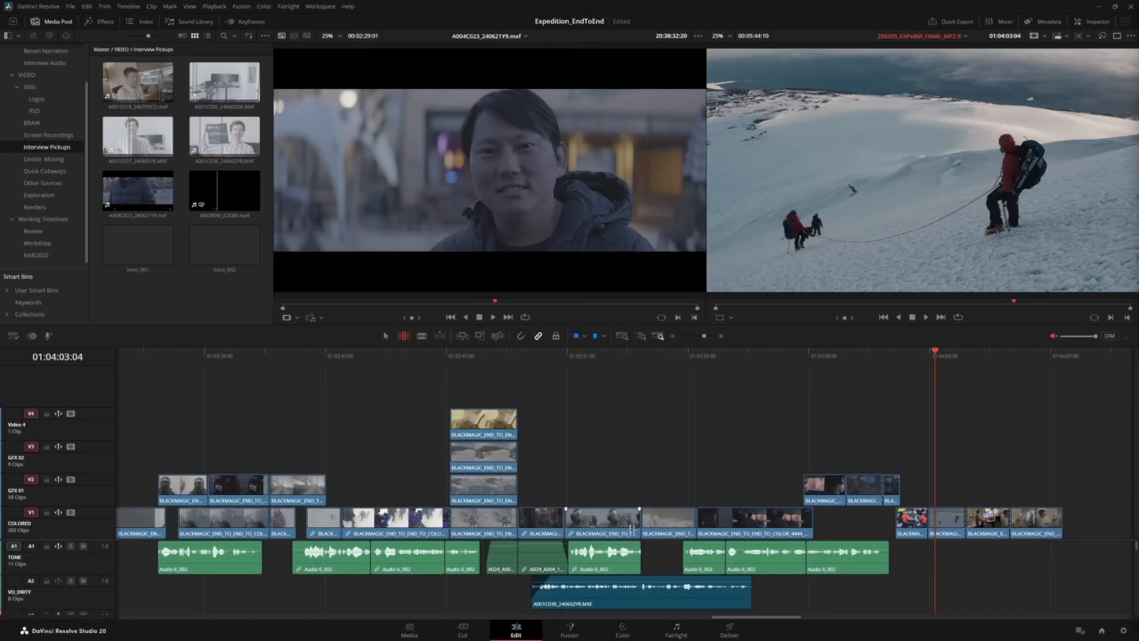
pyautogui.moveTo(636, 526); pyautogui.dragTo(588, 526)
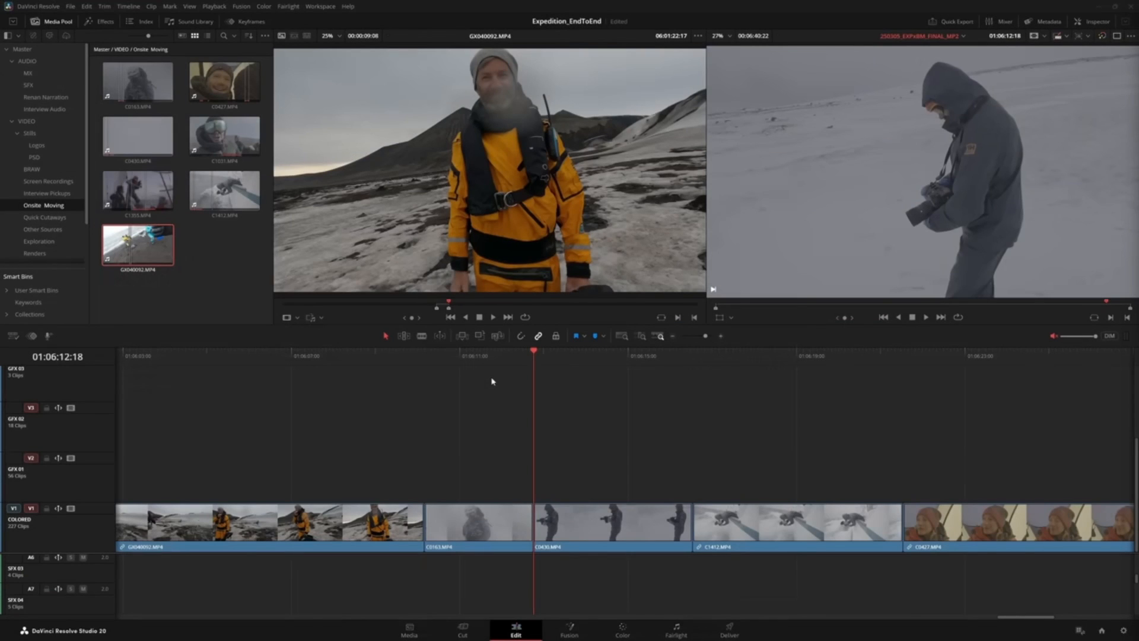
# Turn on dynamic trim mode and roll the edit between C0163.MP4 and C0430.MP4 slightly later
pyautogui.click(439, 336)
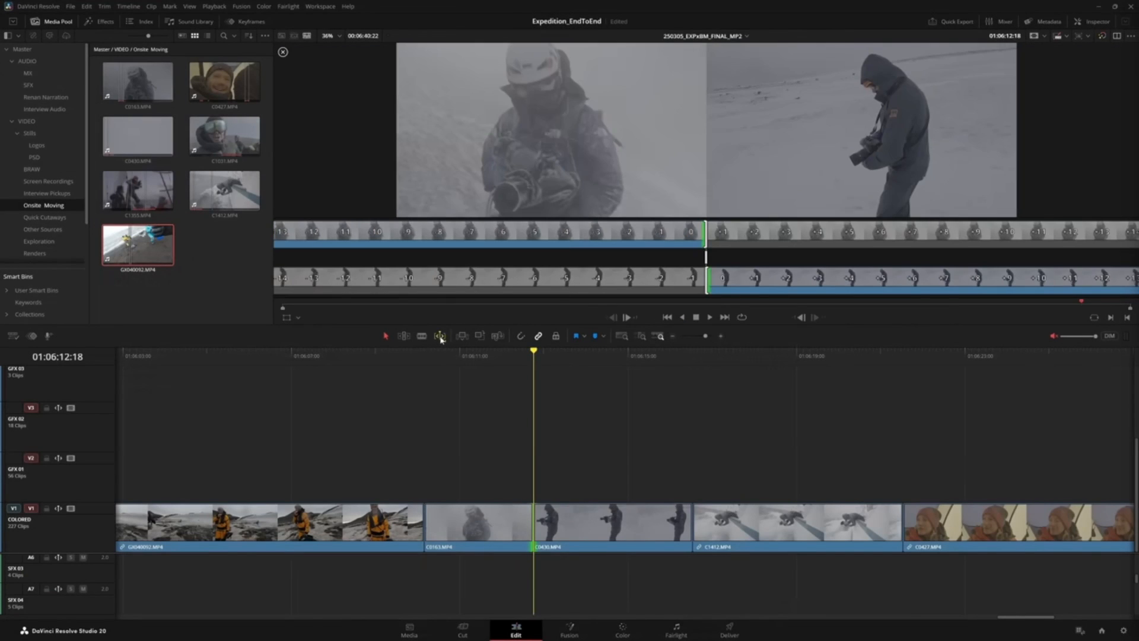
pyautogui.moveTo(532, 520)
pyautogui.mouseDown()
pyautogui.moveTo(517, 519)
pyautogui.moveTo(578, 519)
pyautogui.moveTo(547, 515)
pyautogui.mouseUp()
# Nudge the edit between C0163.MP4 and C0430.MP4 earlier frame by frame, and reopen that edit point for trimming
pyautogui.press(',')
pyautogui.press(',')
pyautogui.press(',')
pyautogui.press(',')
pyautogui.press(',')
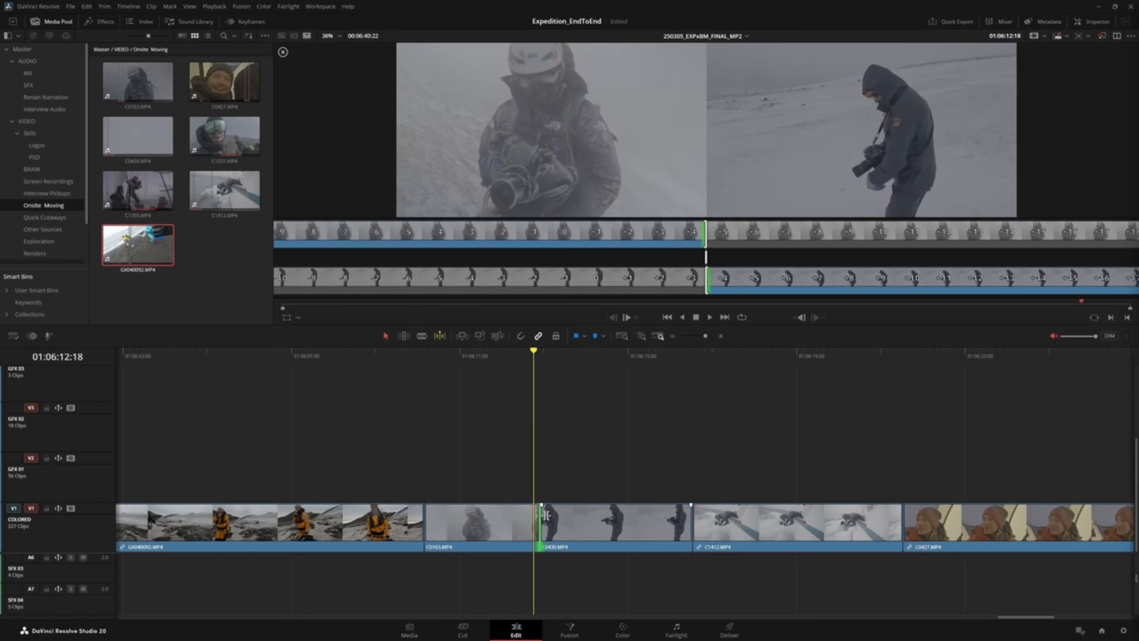
pyautogui.press(',')
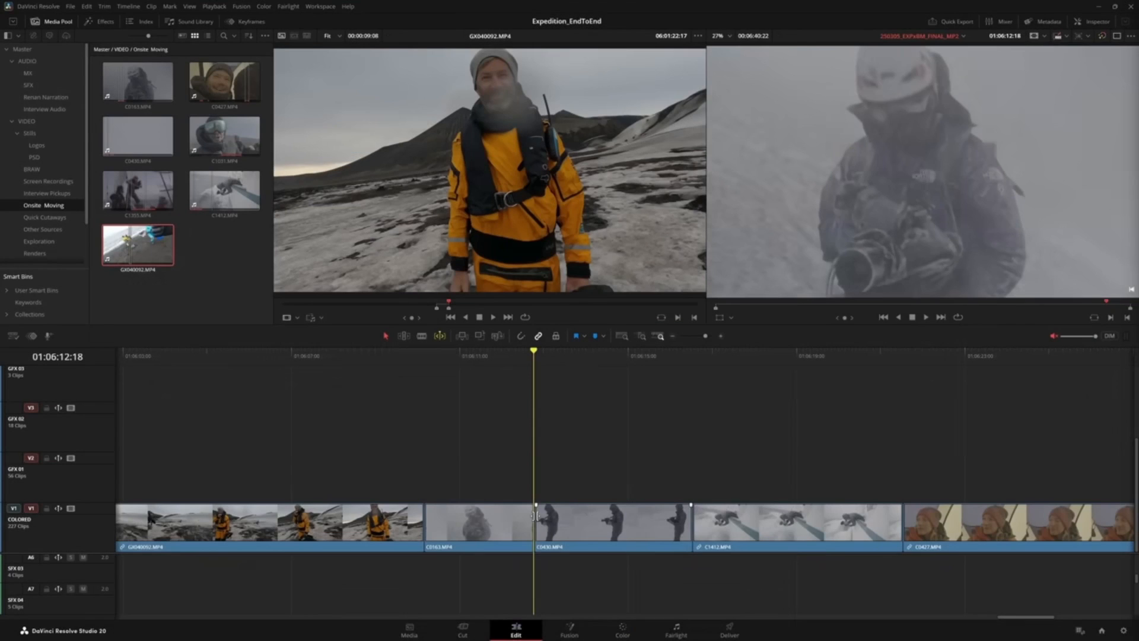
pyautogui.doubleClick(534, 518)
pyautogui.moveTo(535, 518)
pyautogui.mouseDown()
pyautogui.moveTo(550, 517)
pyautogui.moveTo(535, 514)
pyautogui.mouseUp()
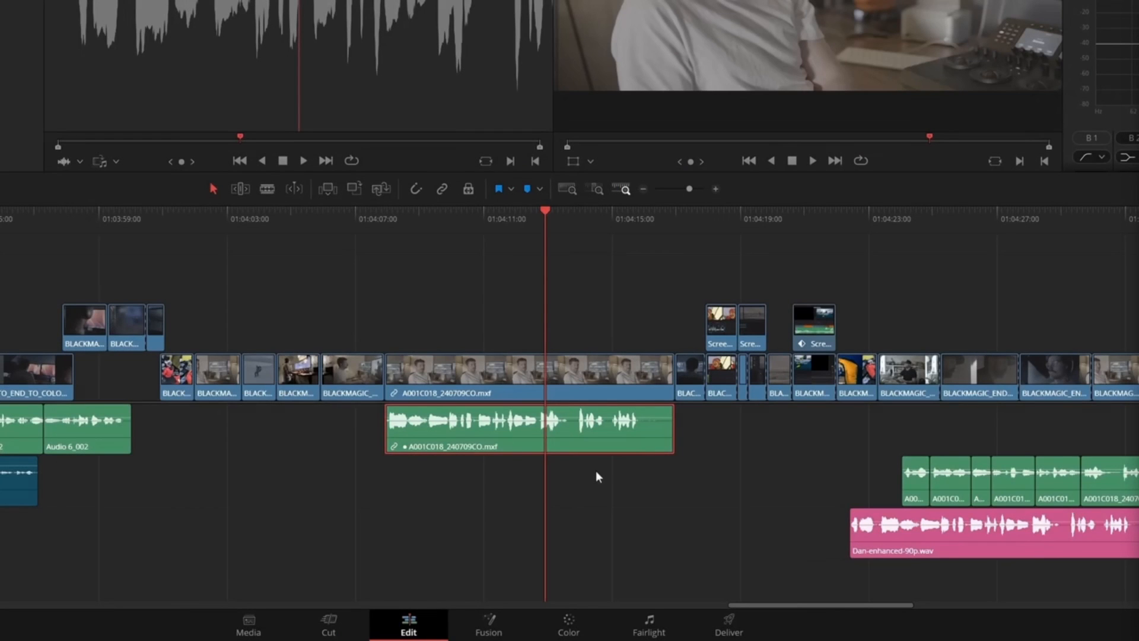
# Locate the source of the selected A001C018_240709CO.mxf audio clip in the media pool
pyautogui.rightClick(571, 429)
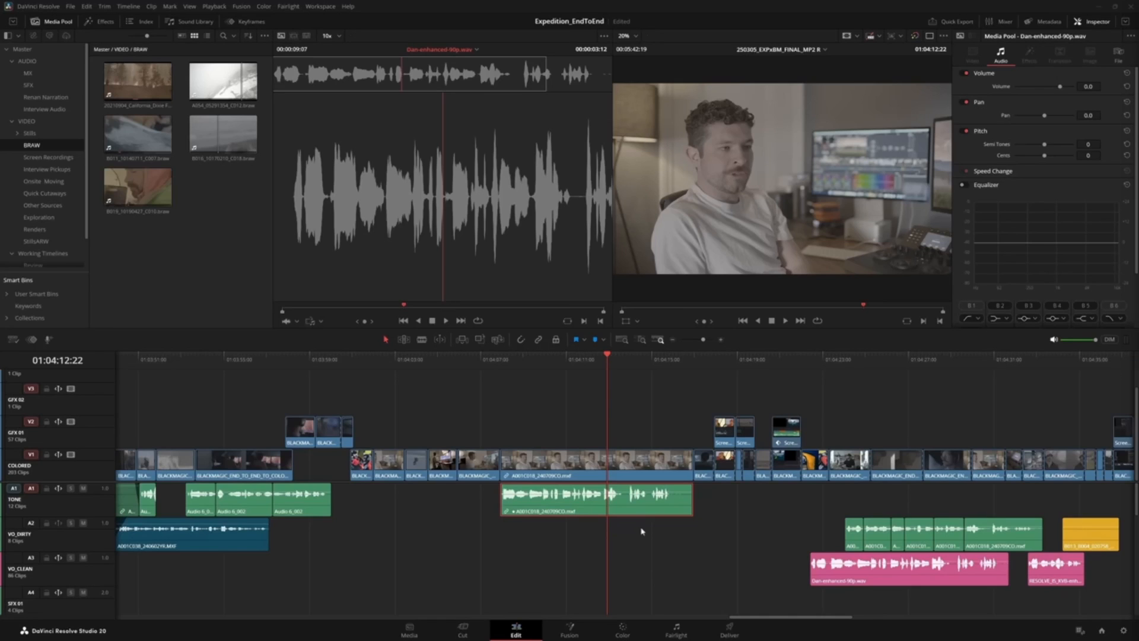
pyautogui.hotkey('alt', 'f')
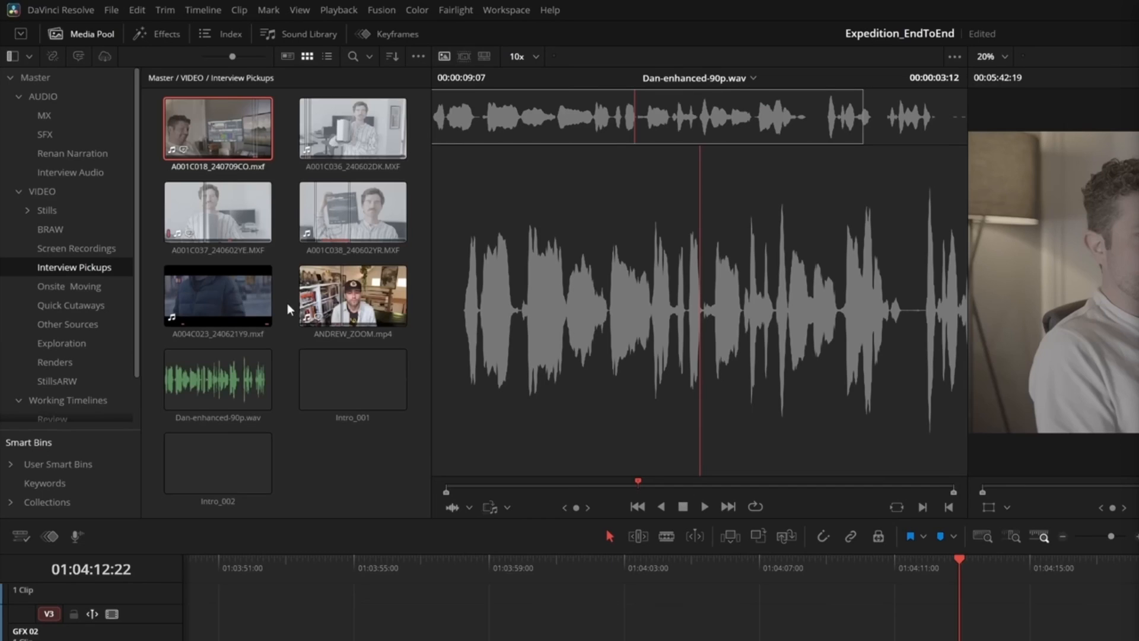
# Detach the synced audio from the video of the A001C018_240709CO.mxf timeline clip
pyautogui.click(136, 5)
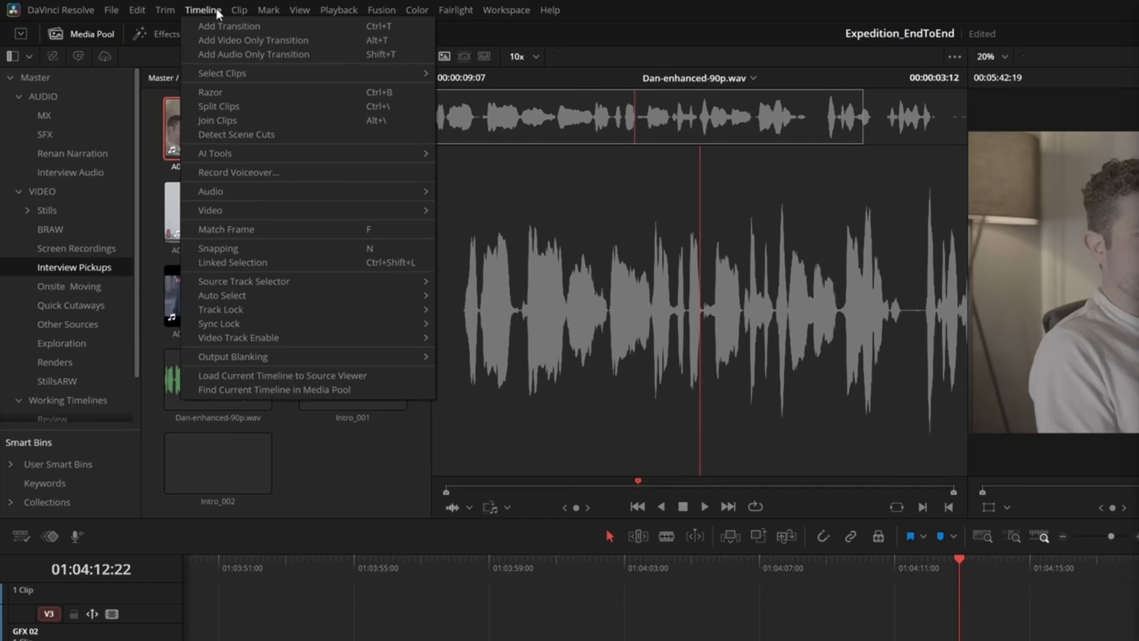
pyautogui.moveTo(250, 191)
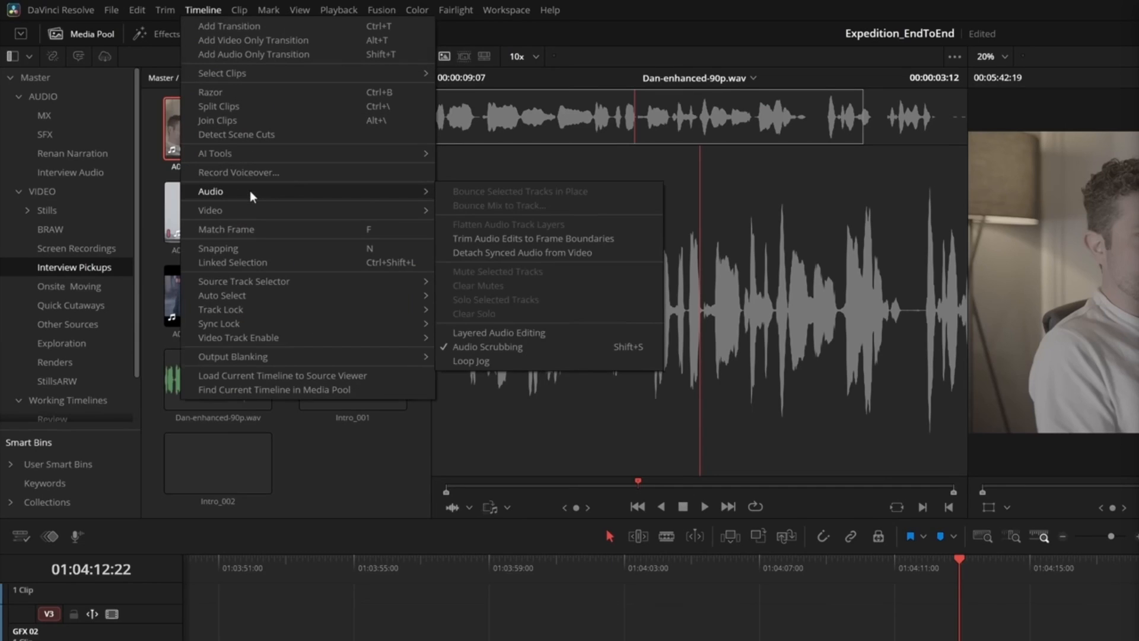
pyautogui.click(608, 253)
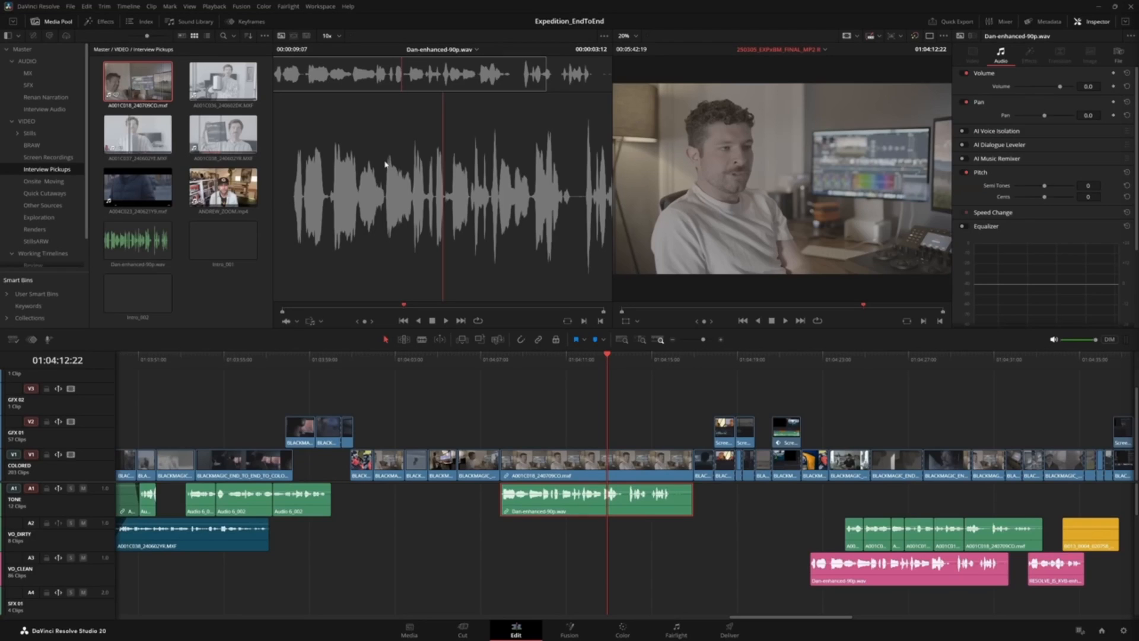
# Locate the source of the Dan-enhanced-90p.wav timeline audio clip in the media pool
pyautogui.rightClick(619, 505)
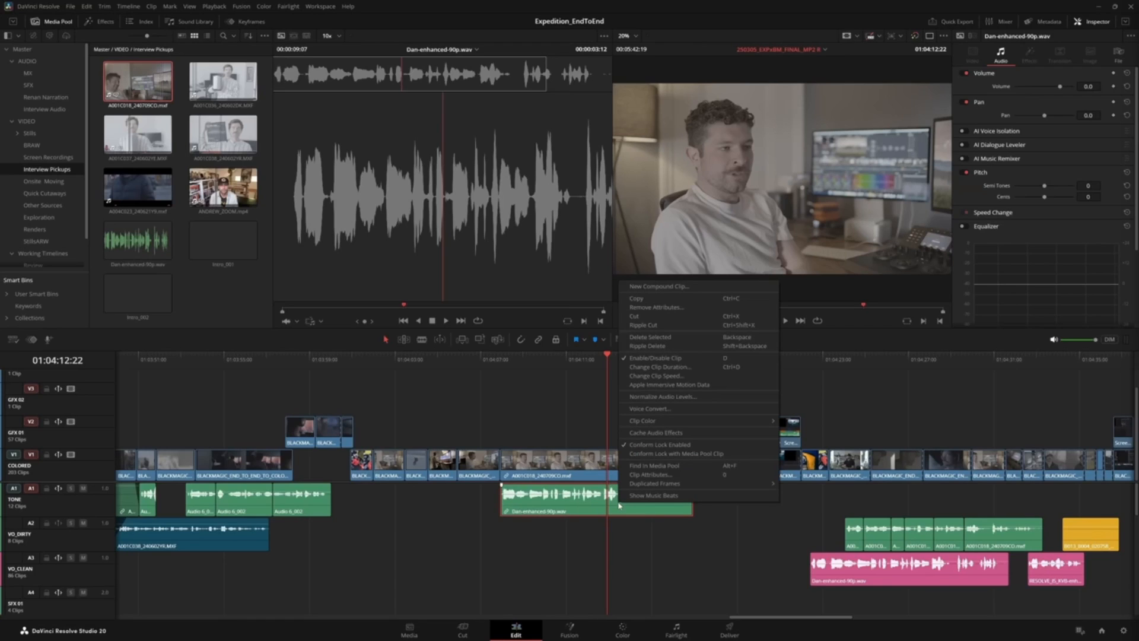
pyautogui.click(682, 466)
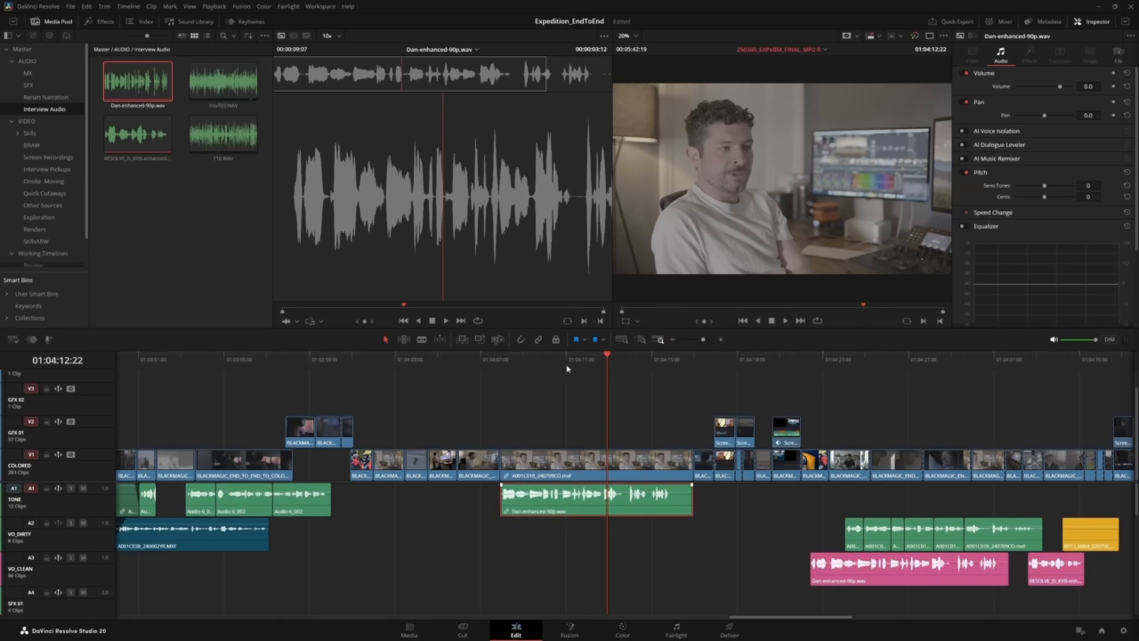
# Select the A001C018_240709CO.mxf video clip and trim its start slightly later
pyautogui.click(554, 460)
pyautogui.moveTo(502, 460)
pyautogui.mouseDown()
pyautogui.moveTo(535, 460)
pyautogui.moveTo(521, 461)
pyautogui.mouseUp()
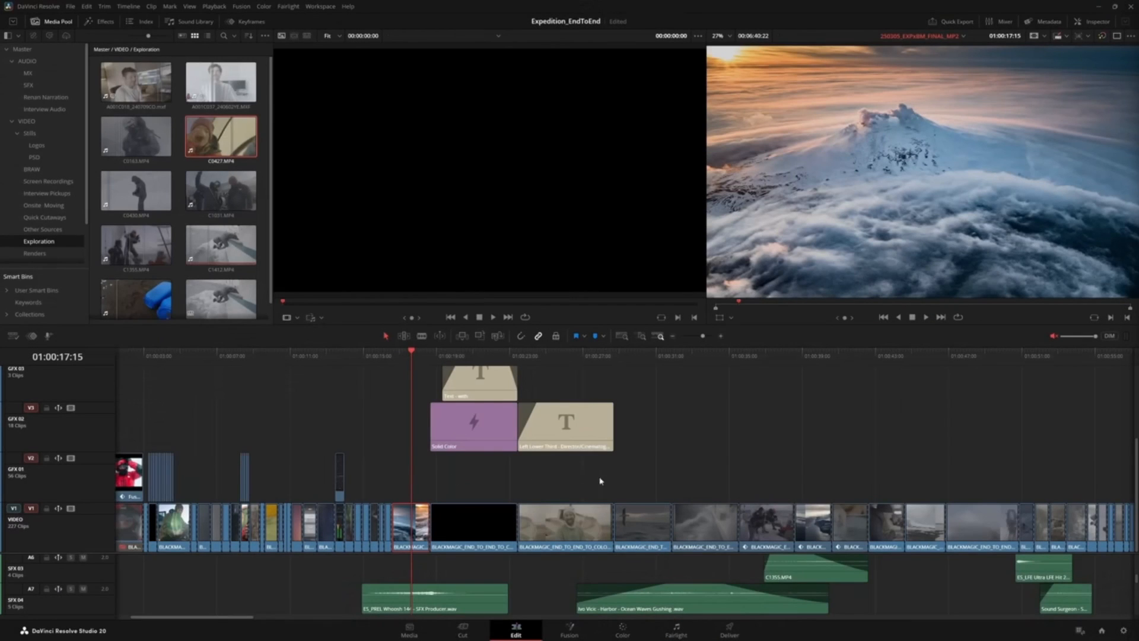
# Place the playhead at 01:00:30:01 and 01:00:48:03 from the empty space above the VIDEO track clips
pyautogui.click(639, 474)
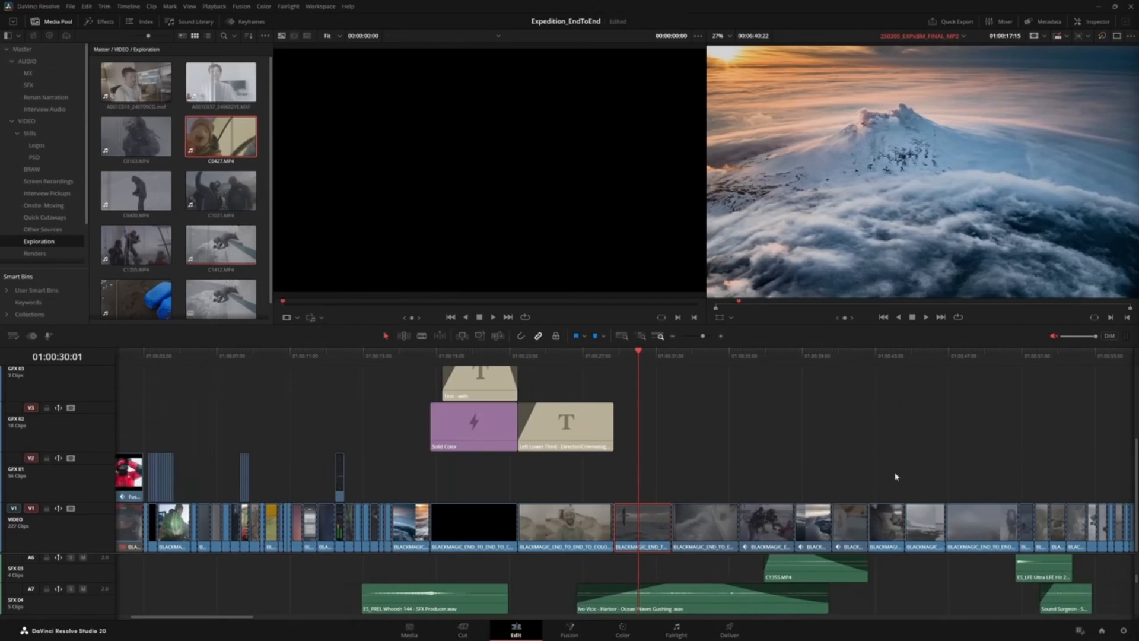
pyautogui.click(970, 469)
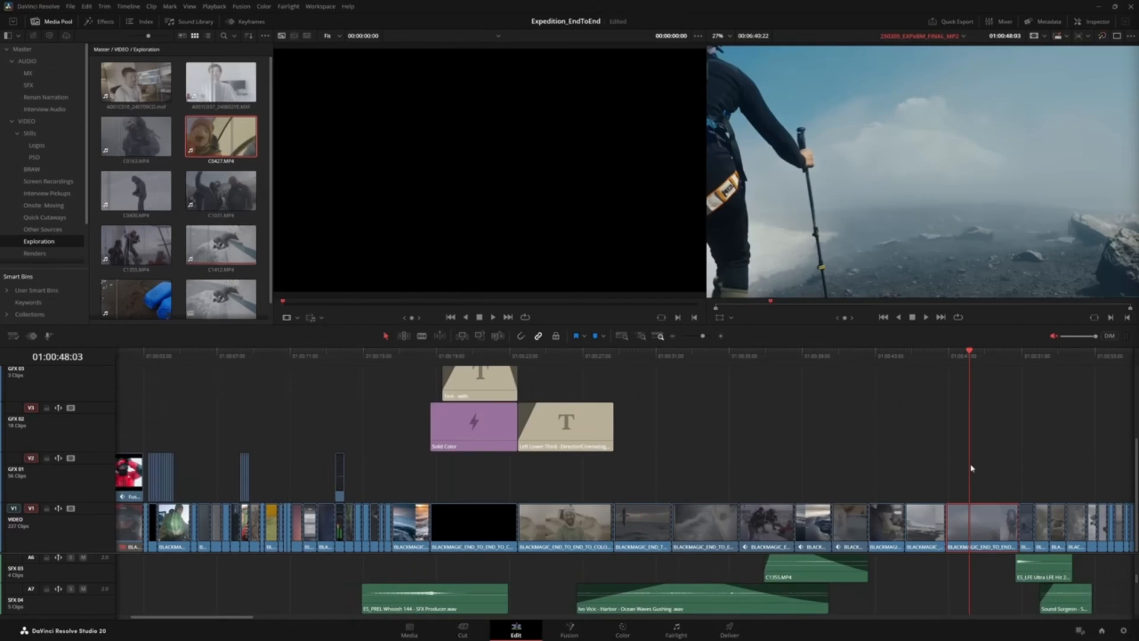
# Load C0427.MP4 into the source viewer, play it and scrub through its footage
pyautogui.doubleClick(227, 140)
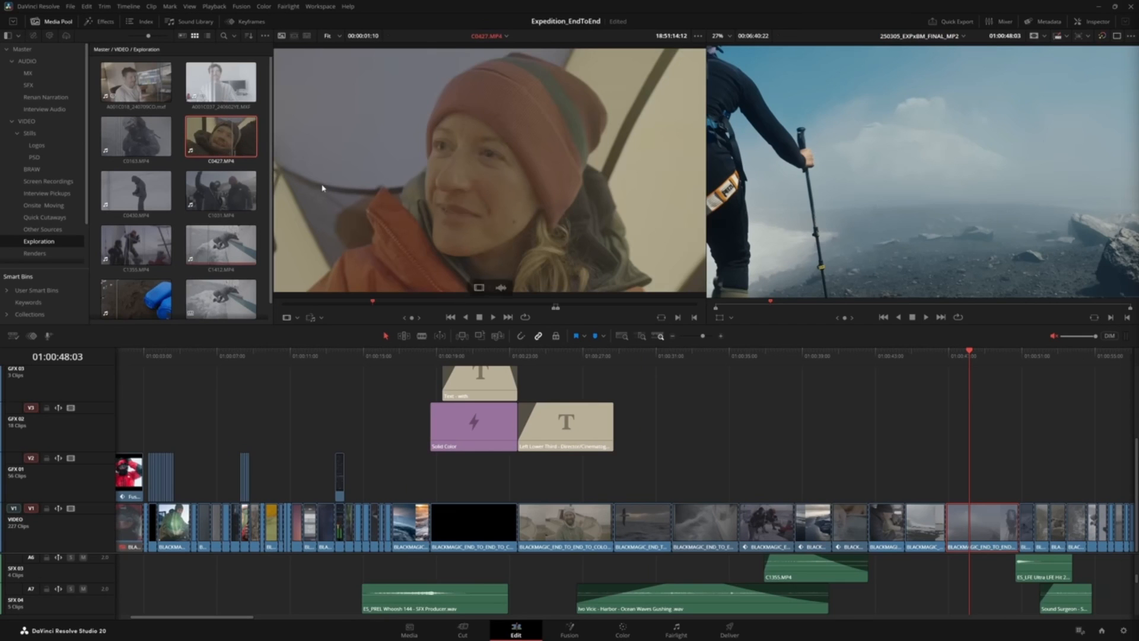
pyautogui.press('space')
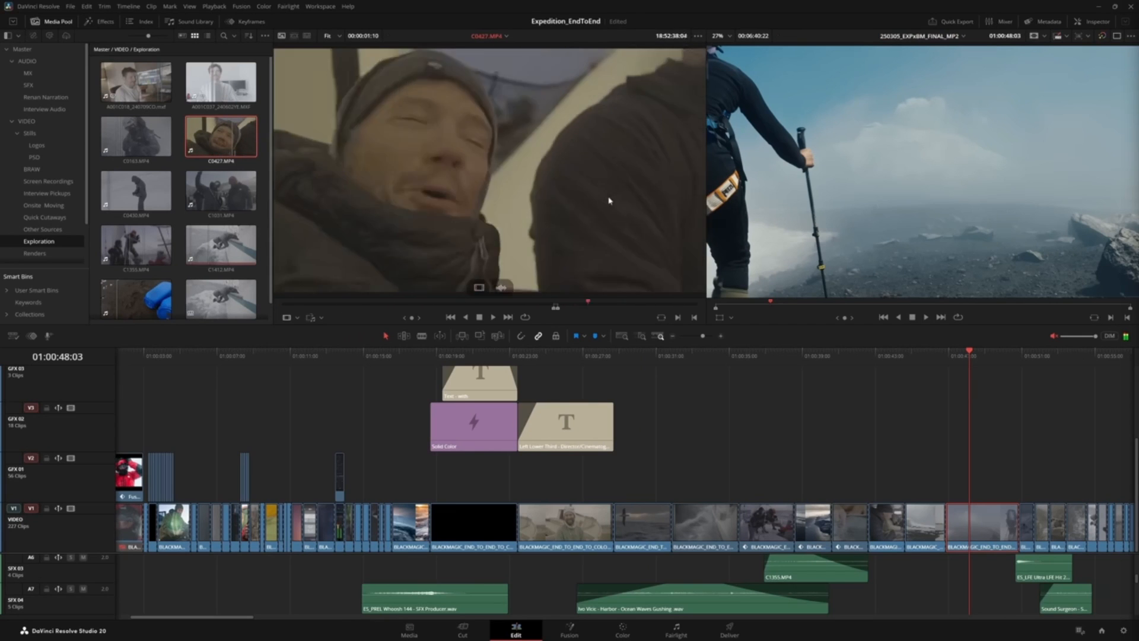
pyautogui.moveTo(664, 203); pyautogui.dragTo(629, 206)
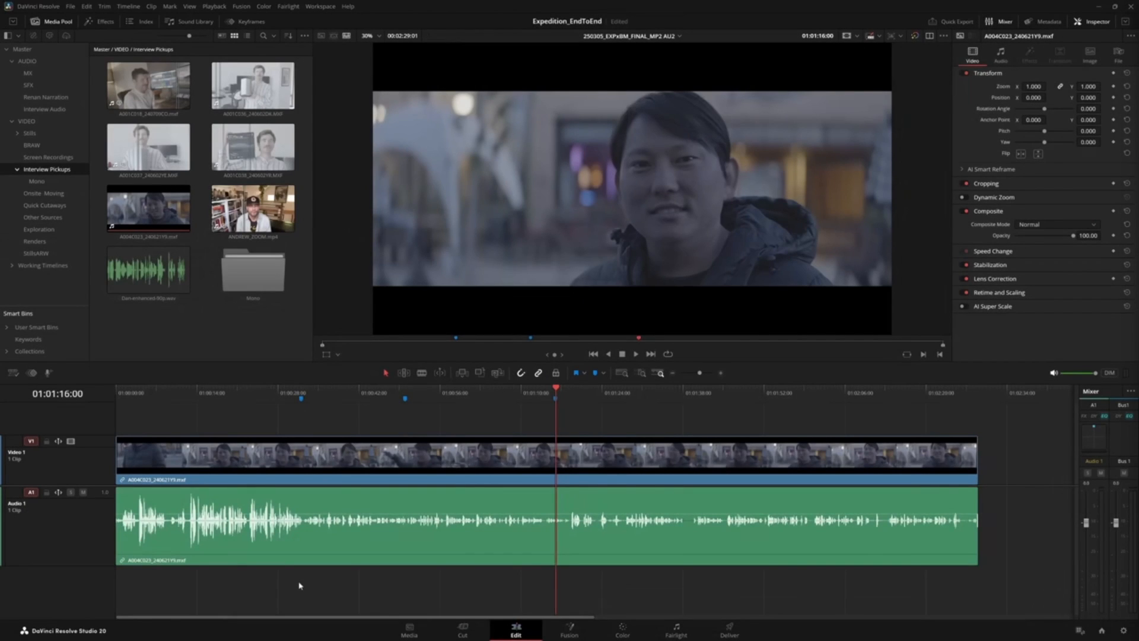
# Ripple delete the silences in the A004C023_240621Y9.mxf clip, with a minimum strip length of 17 frames
pyautogui.click(294, 556)
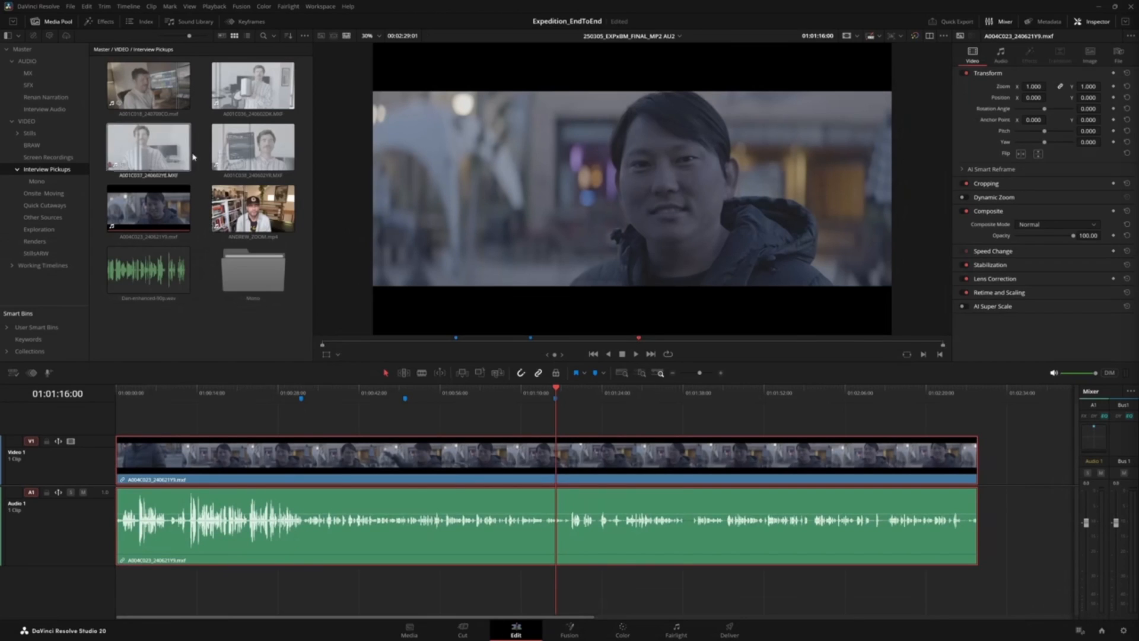
pyautogui.click(152, 8)
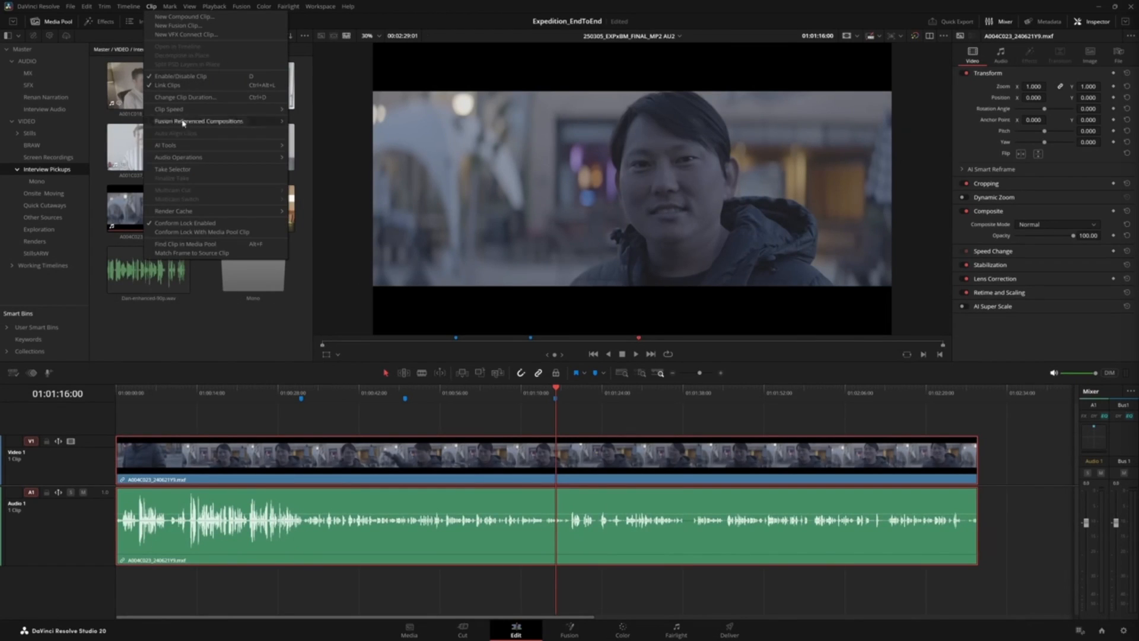
pyautogui.moveTo(201, 159)
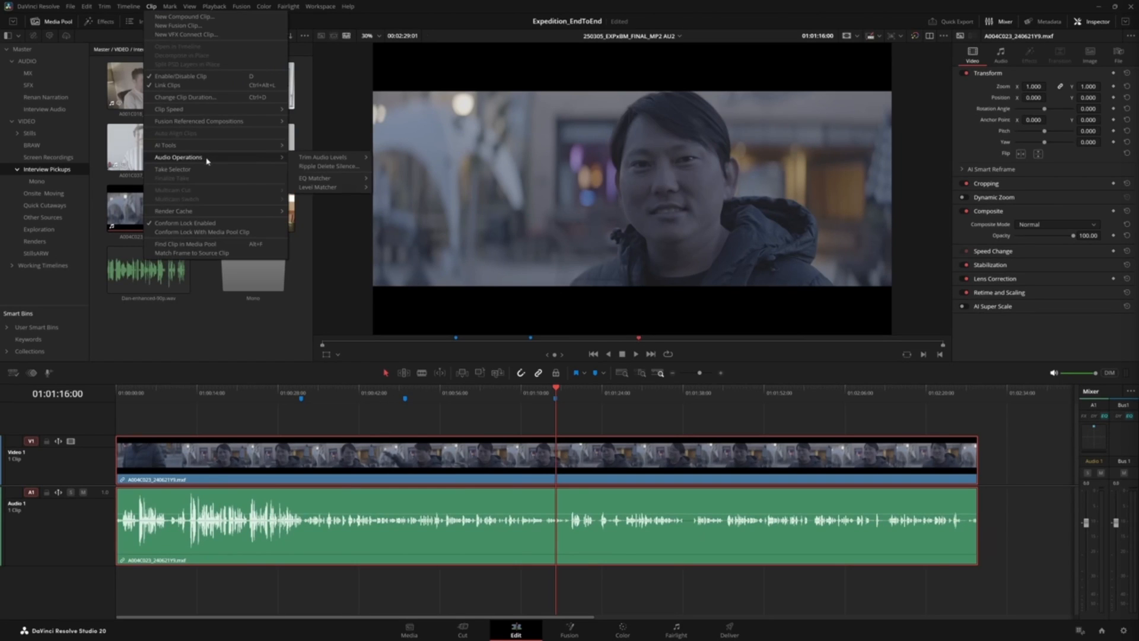
pyautogui.click(359, 168)
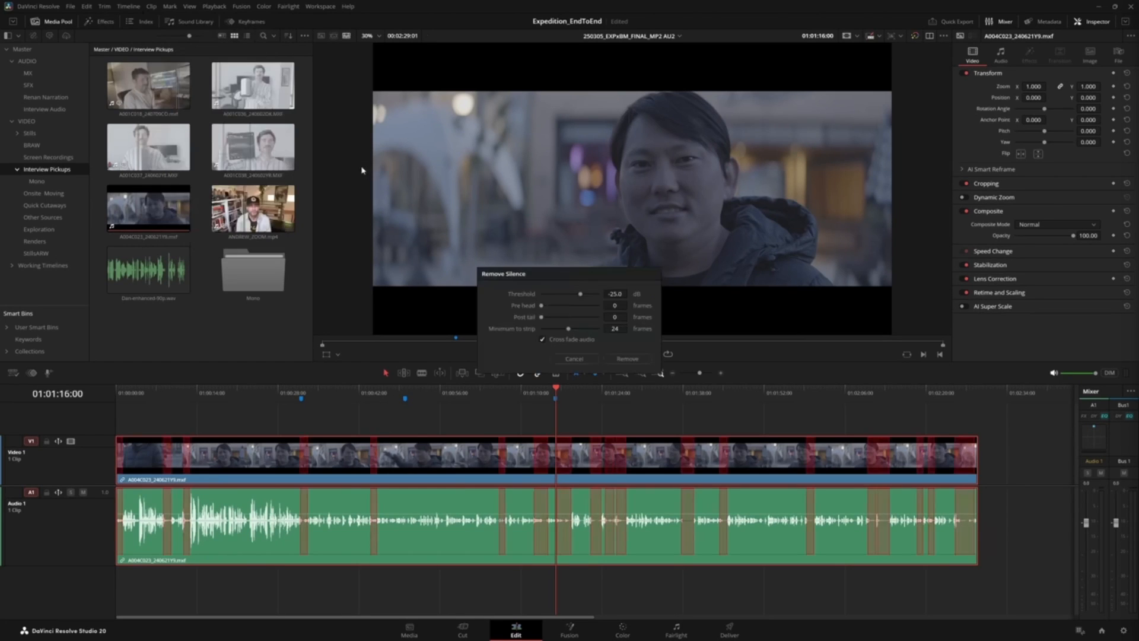
pyautogui.click(559, 328)
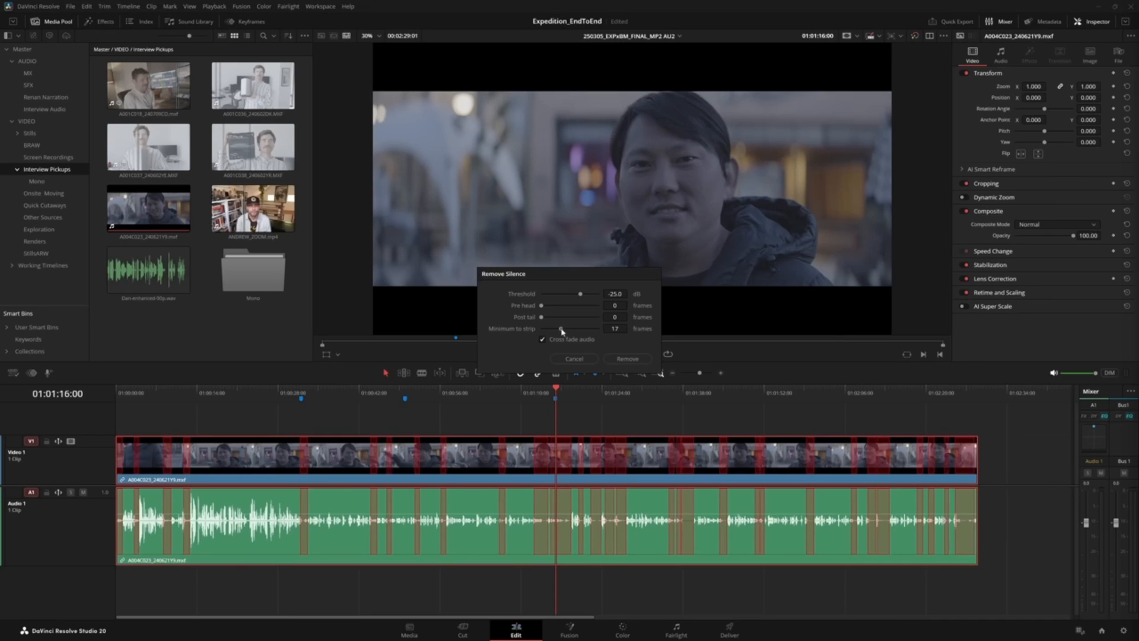
pyautogui.click(640, 359)
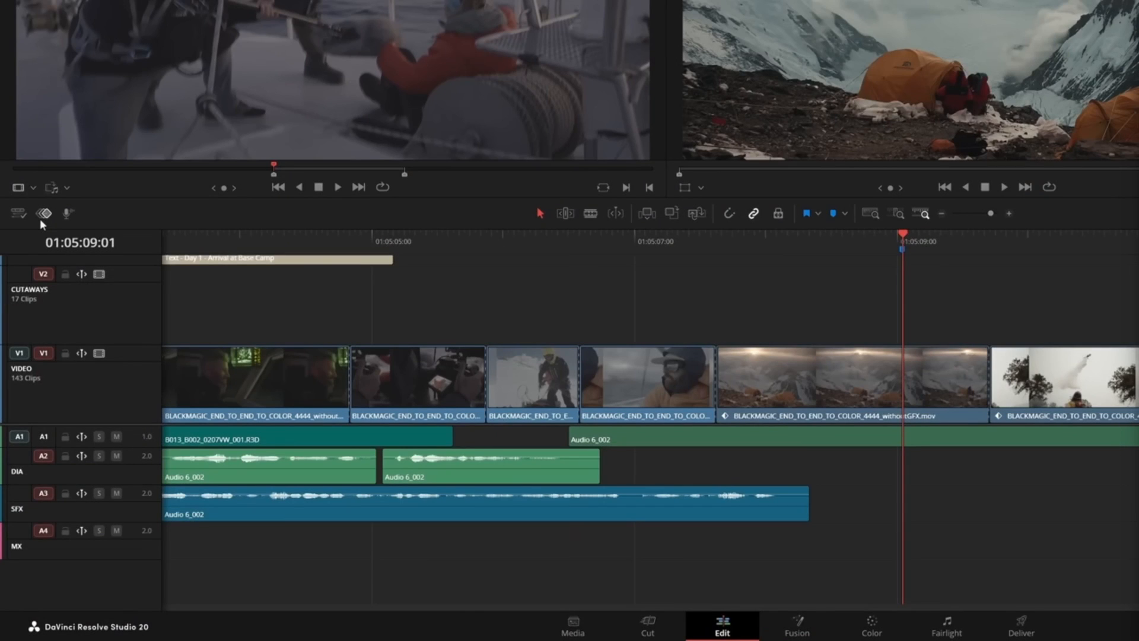
# Show the timeline keyframe curves and apply ease in and out to all keyframes of the clip under the playhead
pyautogui.click(43, 213)
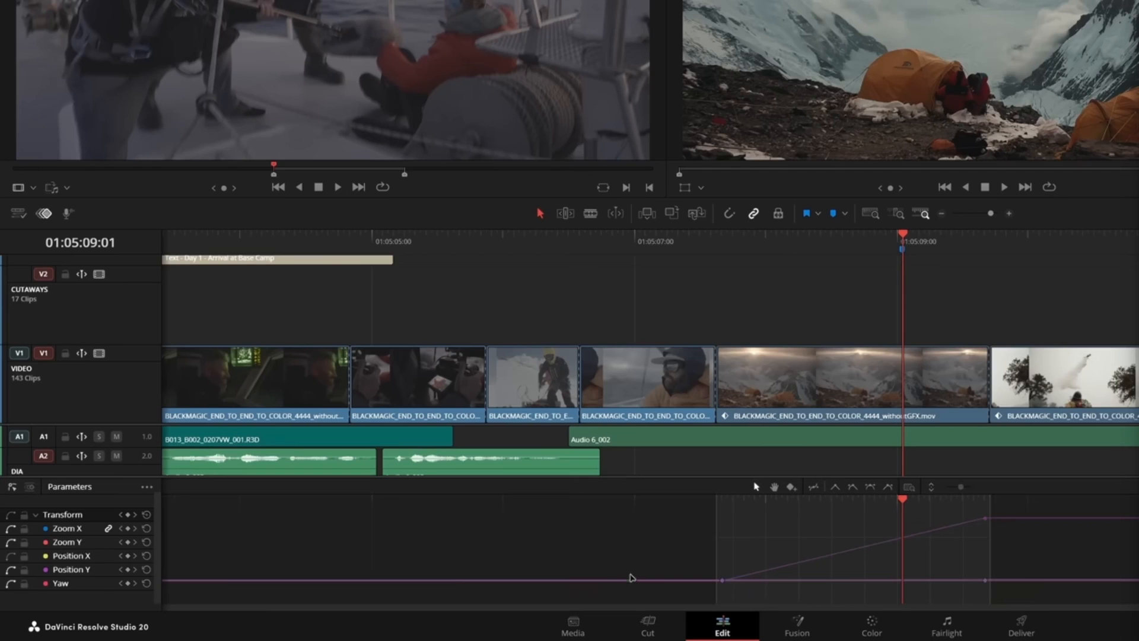
pyautogui.moveTo(700, 594); pyautogui.dragTo(1021, 510)
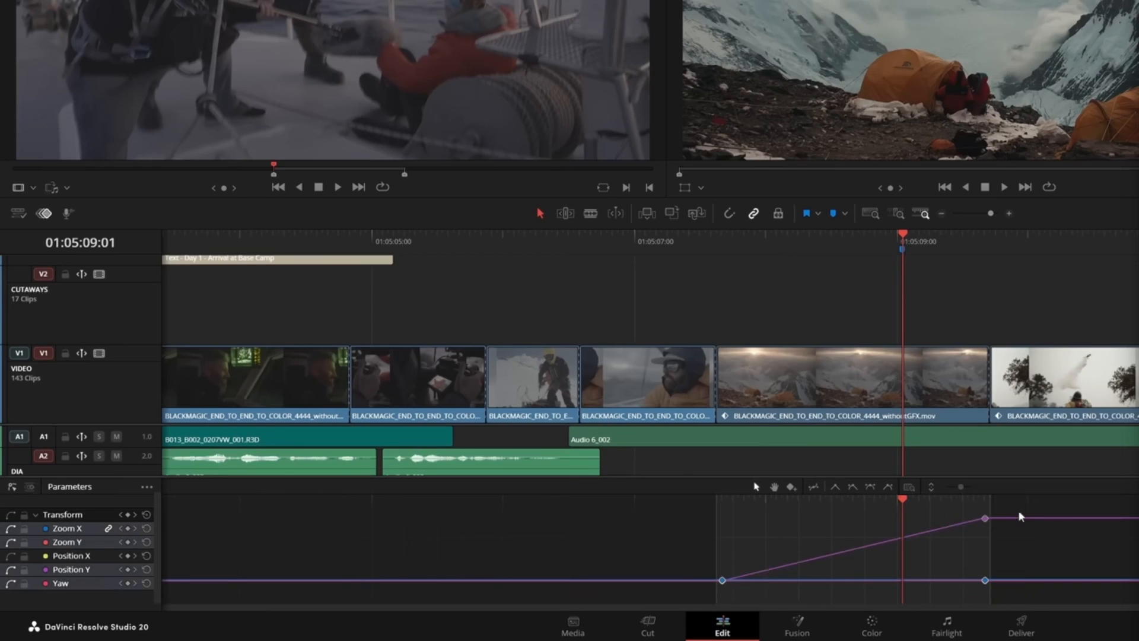
pyautogui.click(870, 487)
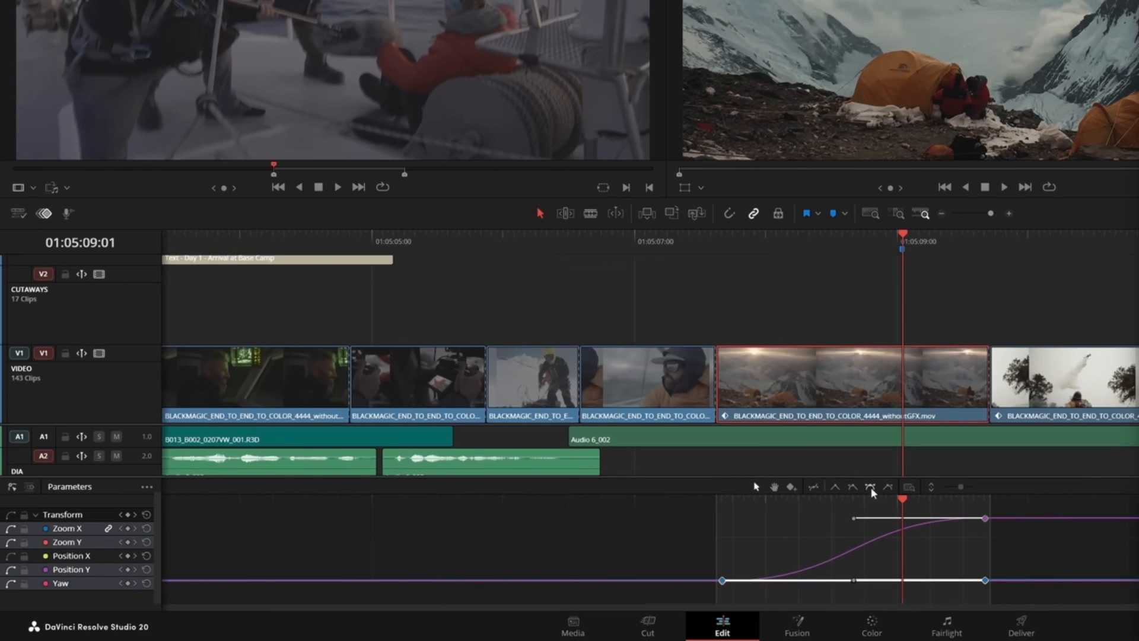
pyautogui.click(10, 557)
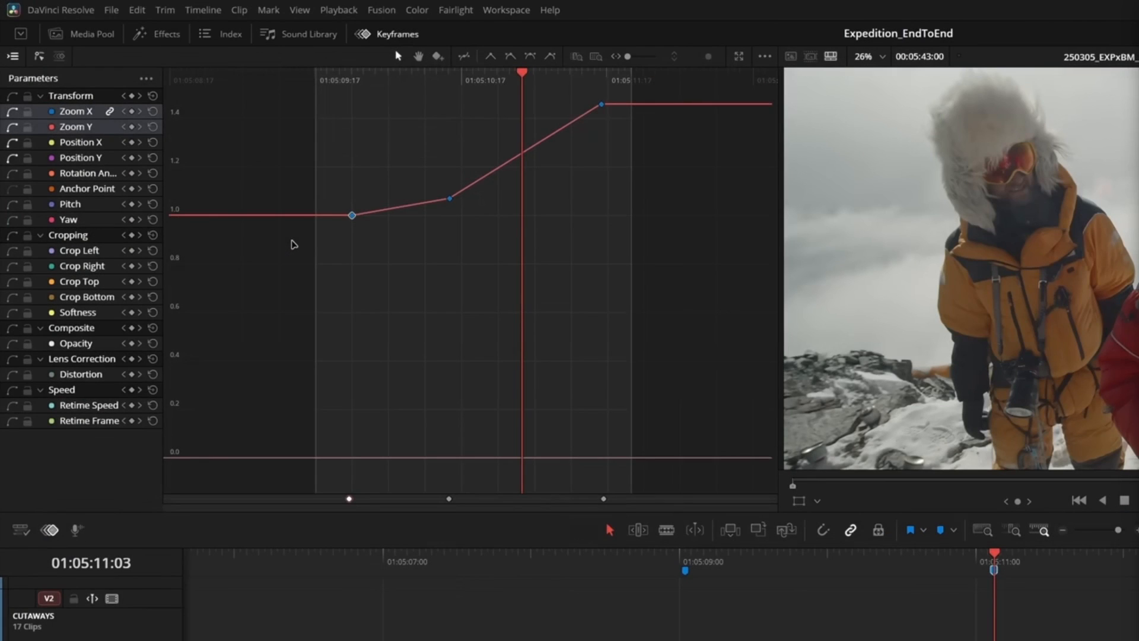
# Apply ease-out to all three Zoom keyframes and move the first one earlier, before the clip's start
pyautogui.moveTo(291, 244); pyautogui.dragTo(626, 96)
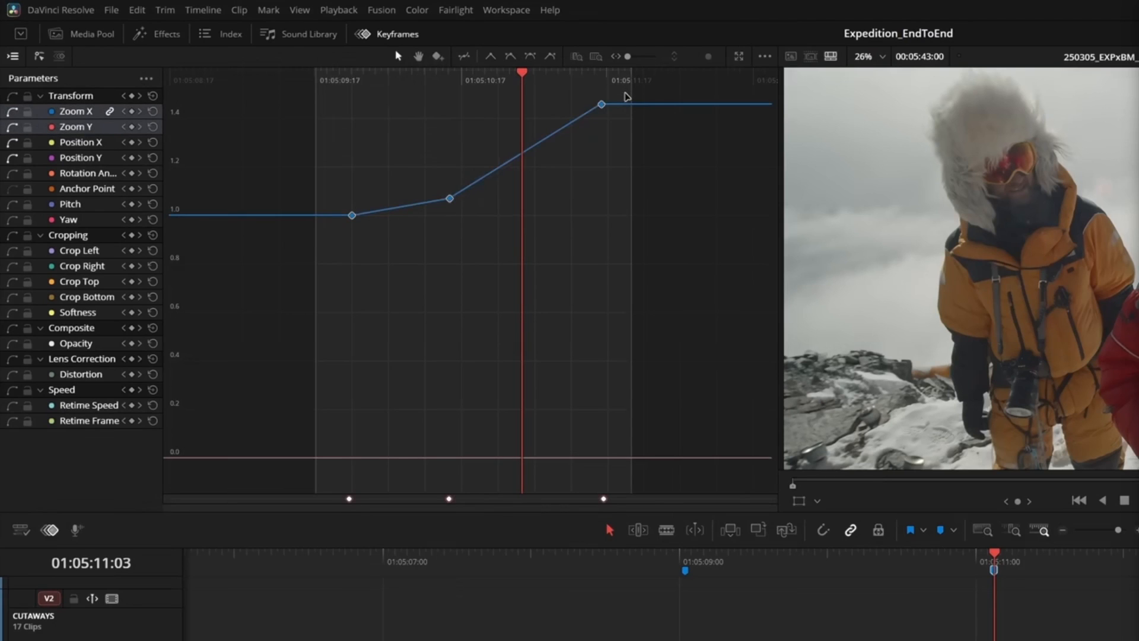
pyautogui.click(552, 56)
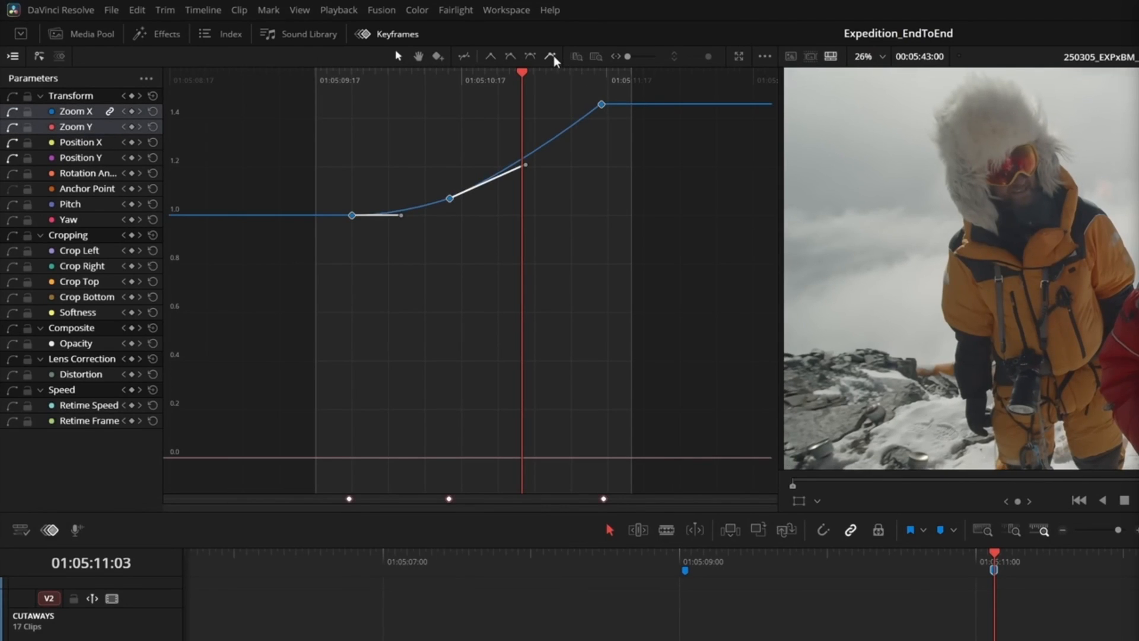
pyautogui.click(353, 216)
pyautogui.moveTo(352, 214); pyautogui.dragTo(236, 216)
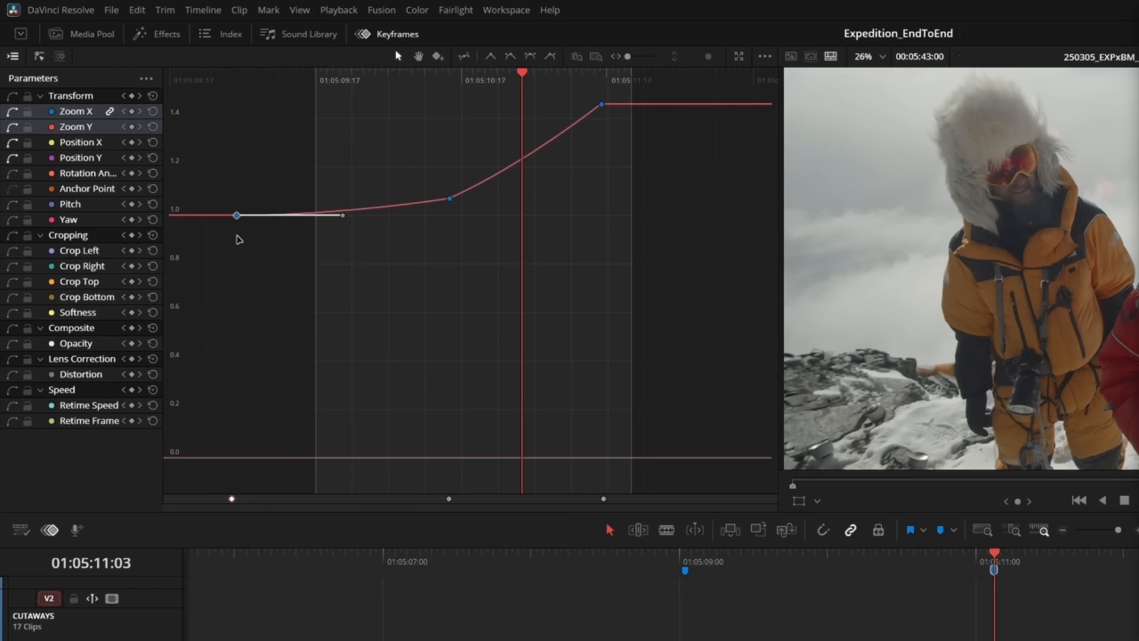
pyautogui.hotkey('ctrl', 'shift', 'c')
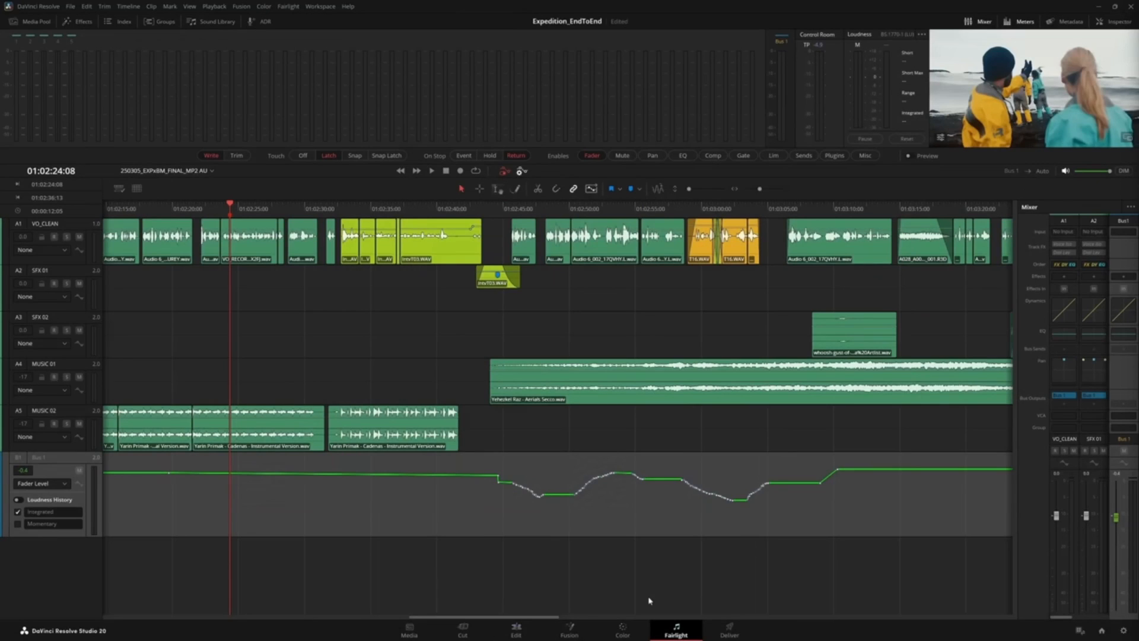
# On the Edit page, ripple delete the timeline range from 01:02:24:08 to 01:02:36:05, and return to the Fairlight page
pyautogui.click(518, 630)
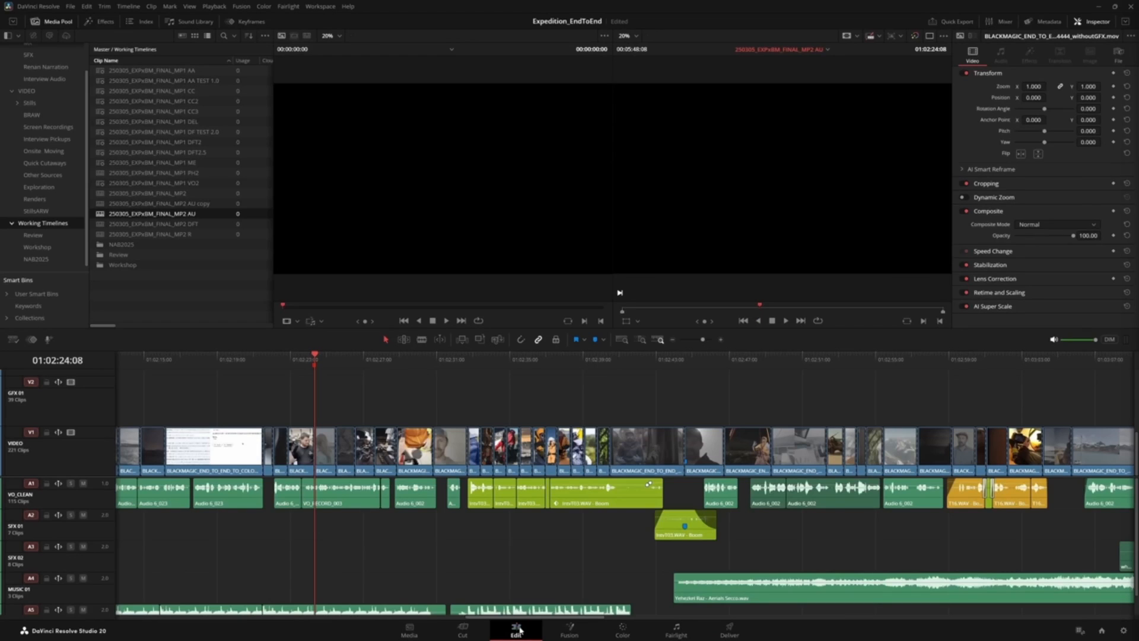
pyautogui.click(532, 361)
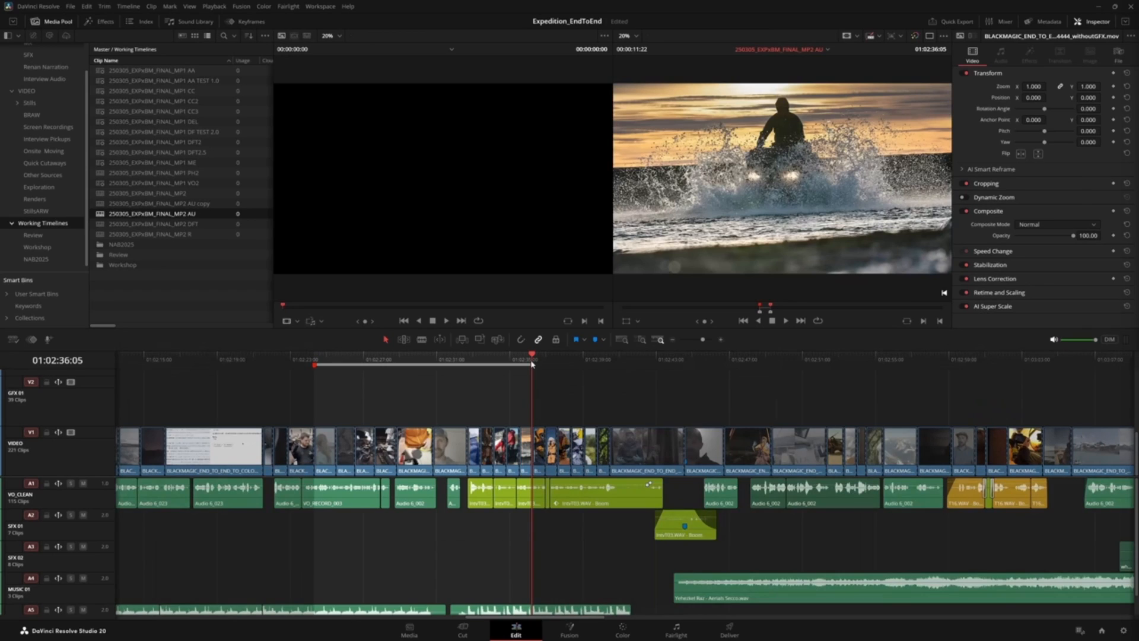
pyautogui.press('Delete')
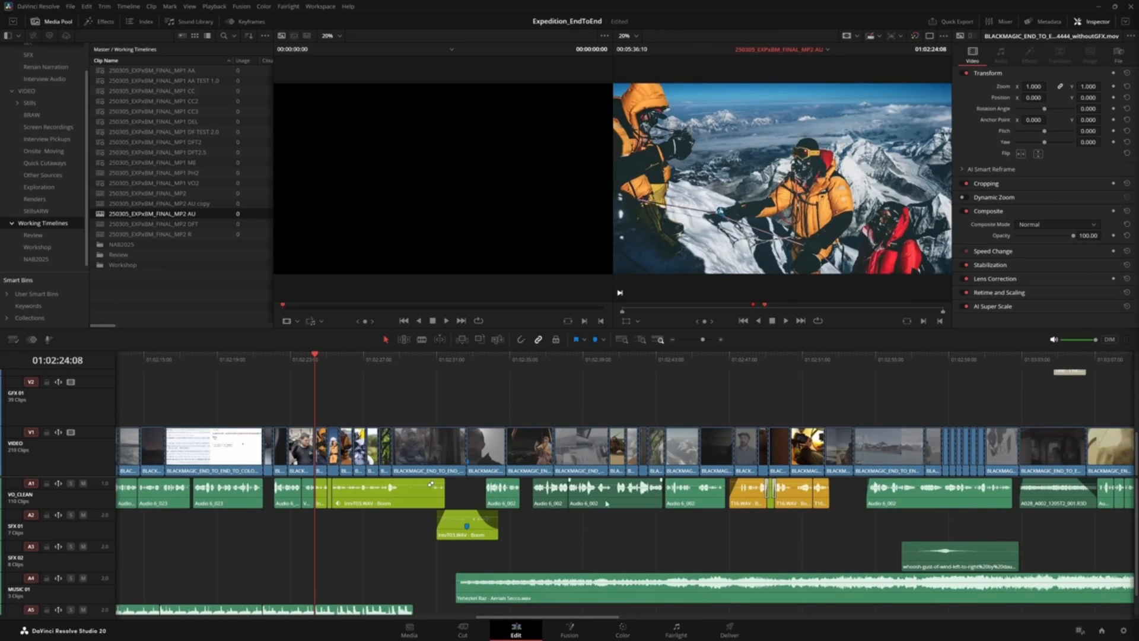
pyautogui.click(677, 630)
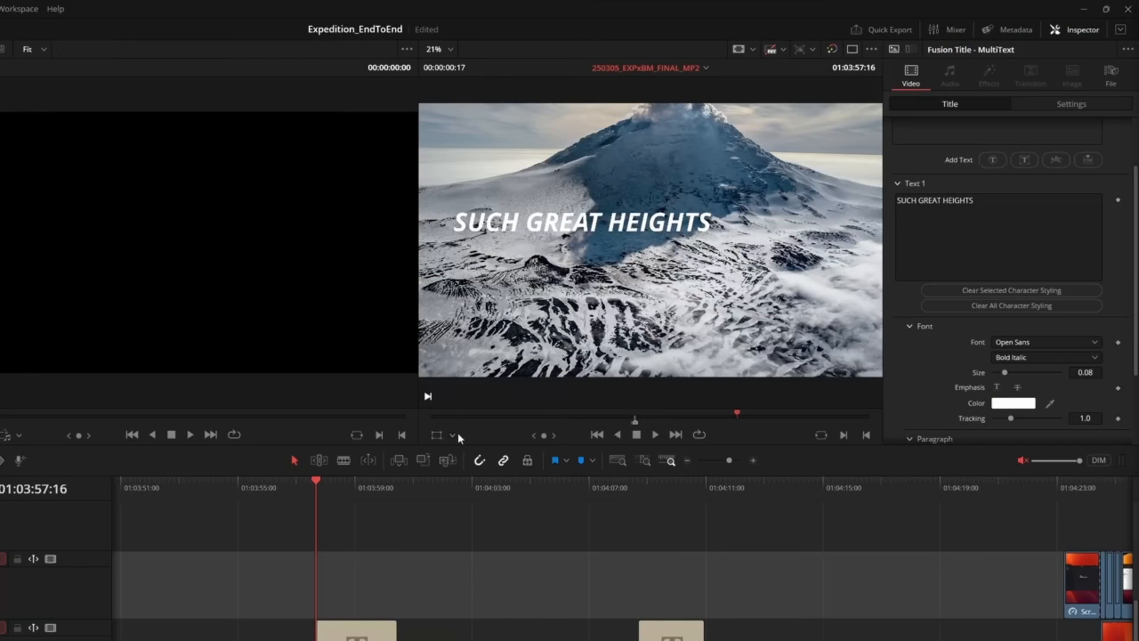
# Turn on the Fusion Overlay, select the word HEIGHTS in the SUCH GREAT HEIGHTS title and increase its font size
pyautogui.click(455, 435)
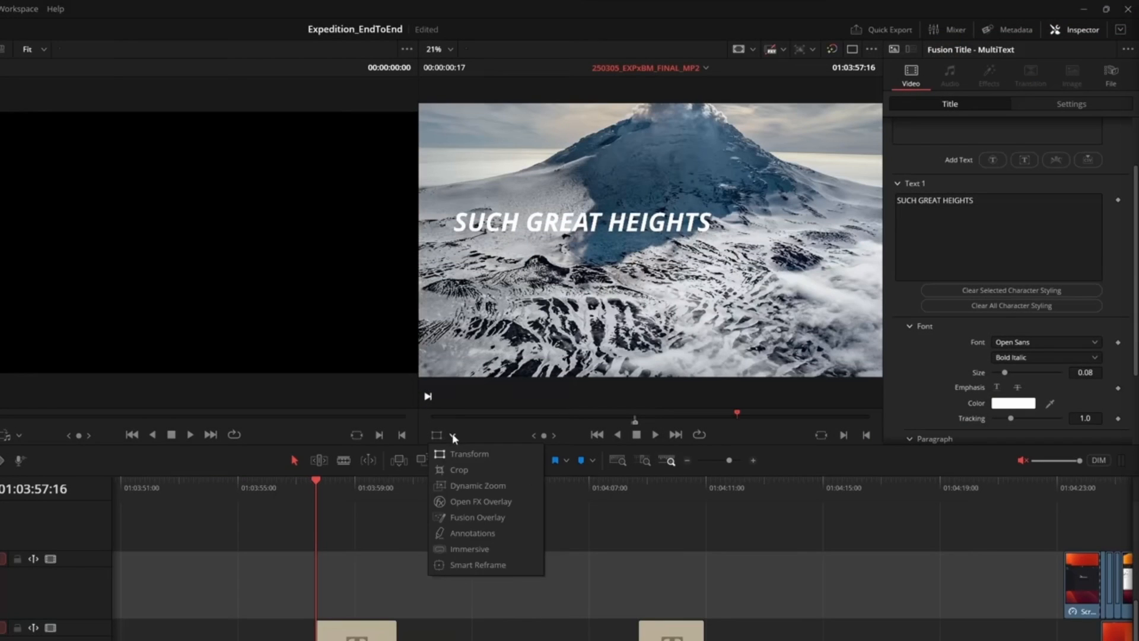
pyautogui.click(515, 515)
pyautogui.moveTo(611, 215); pyautogui.dragTo(723, 241)
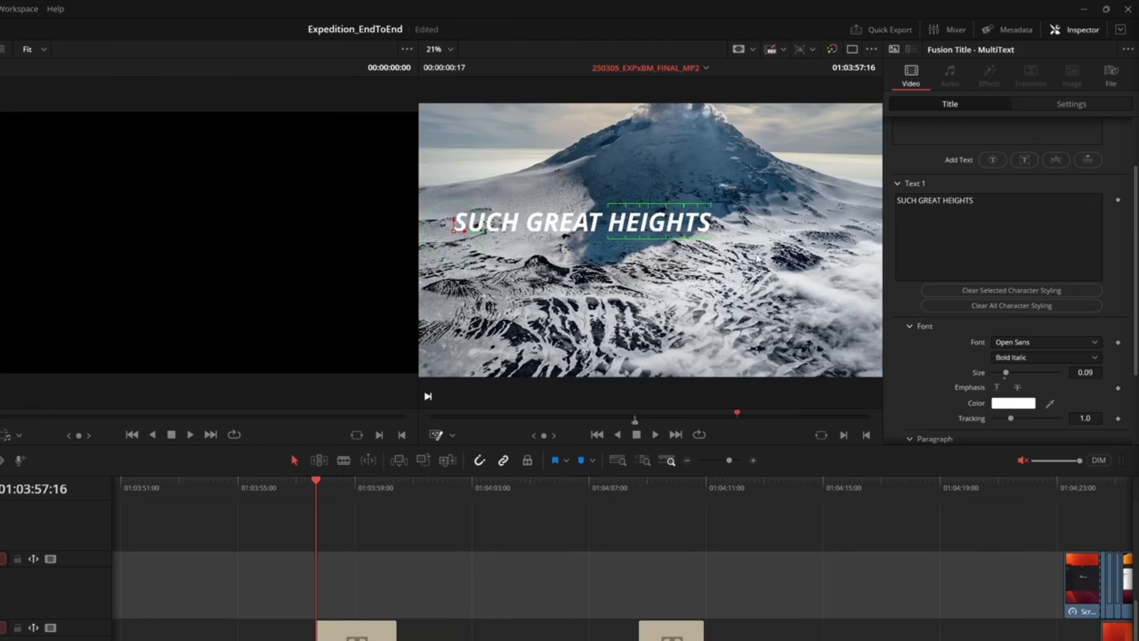
pyautogui.moveTo(1006, 372); pyautogui.dragTo(1015, 375)
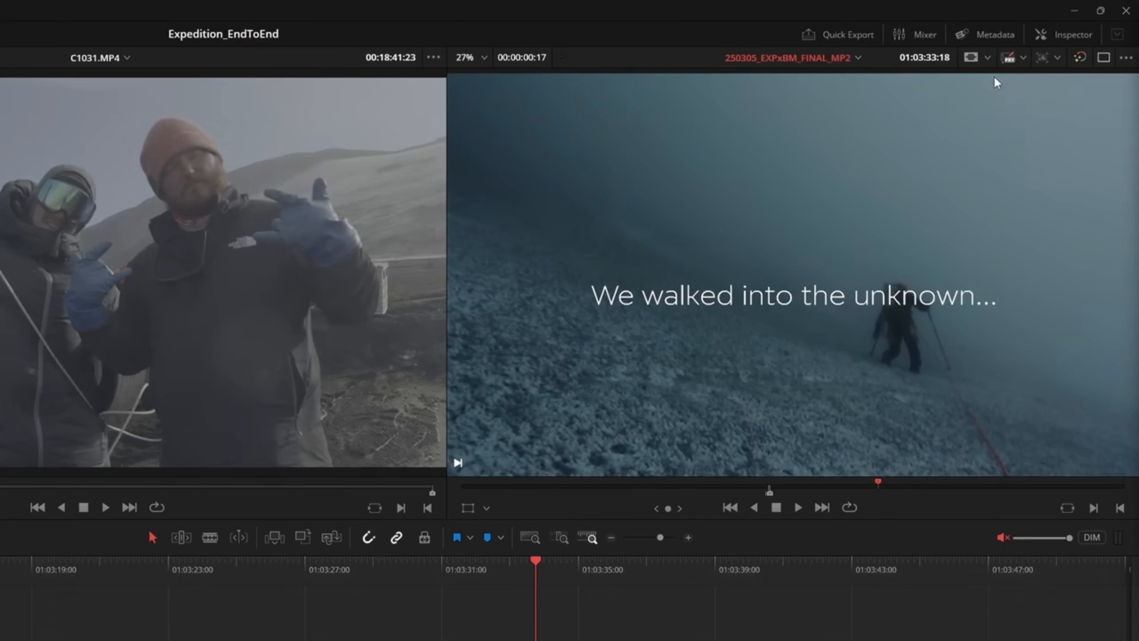
# Show the timeline viewer's rulers and add a vertical guide at about -1400 and a horizontal guide in the upper frame
pyautogui.click(987, 58)
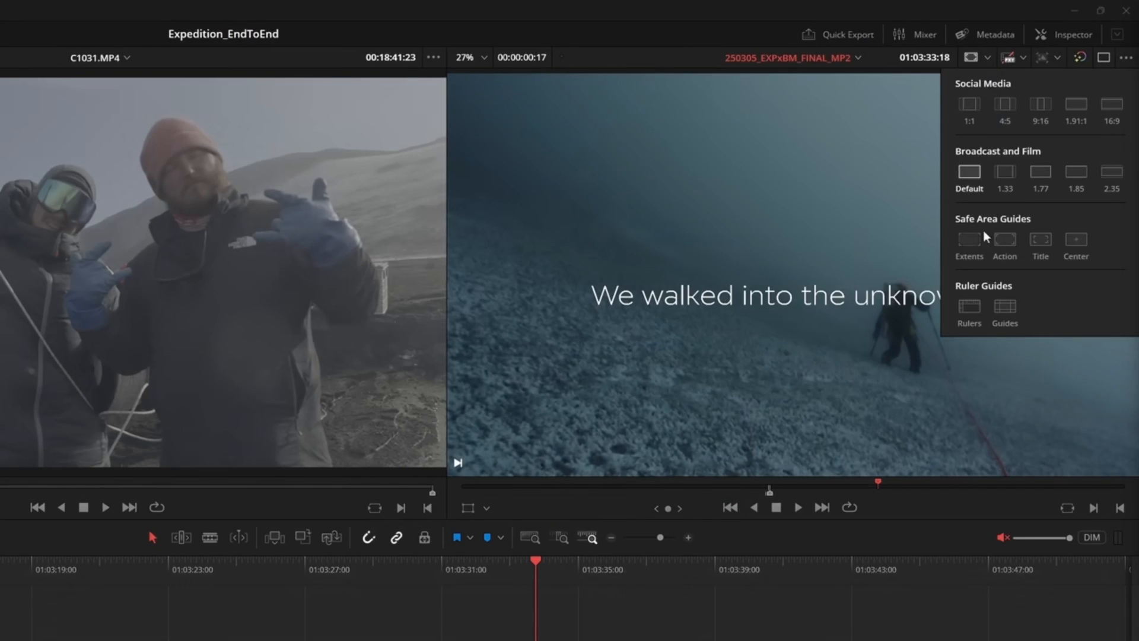
pyautogui.click(978, 307)
pyautogui.click(743, 239)
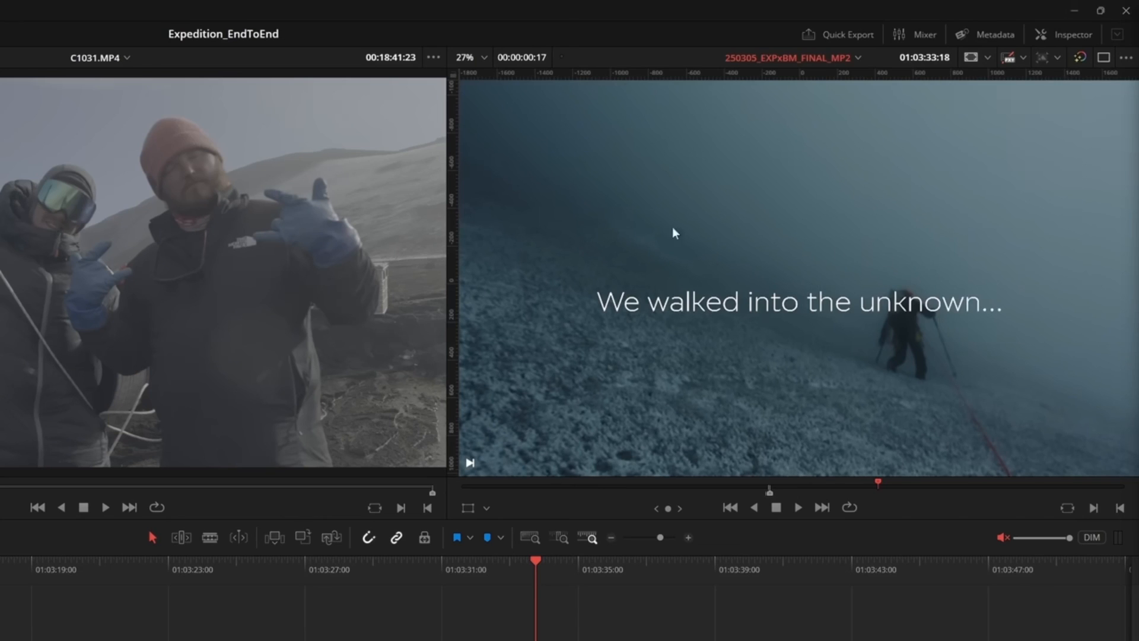
pyautogui.moveTo(454, 209); pyautogui.dragTo(542, 229)
pyautogui.moveTo(632, 74); pyautogui.dragTo(634, 139)
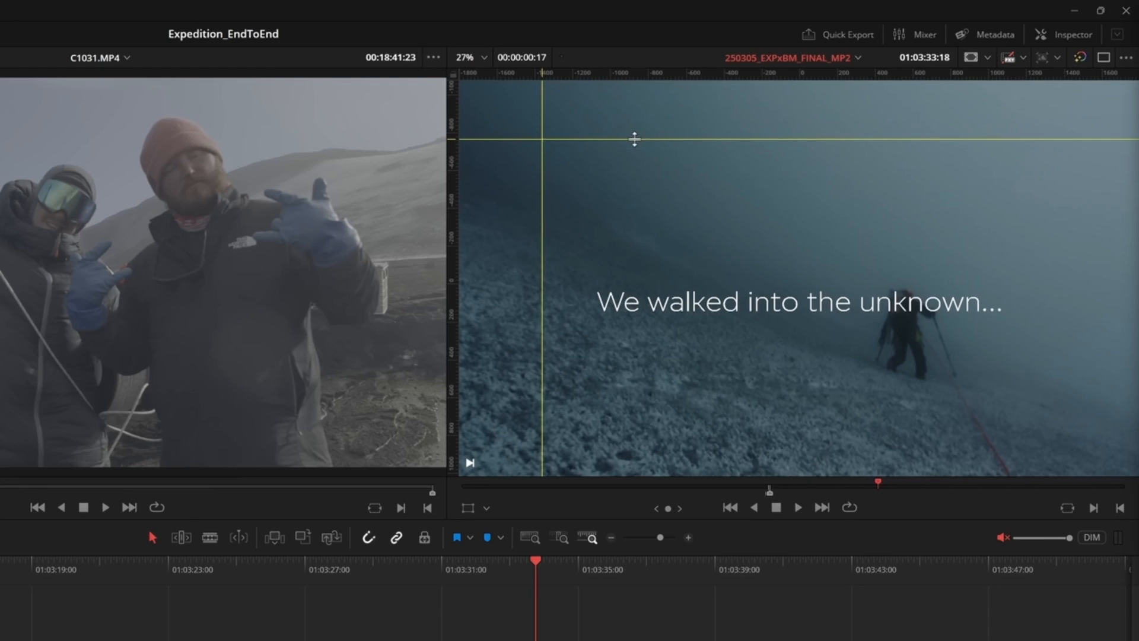
# Edit the horizontal guide to use percentage units with its position at 15
pyautogui.rightClick(634, 139)
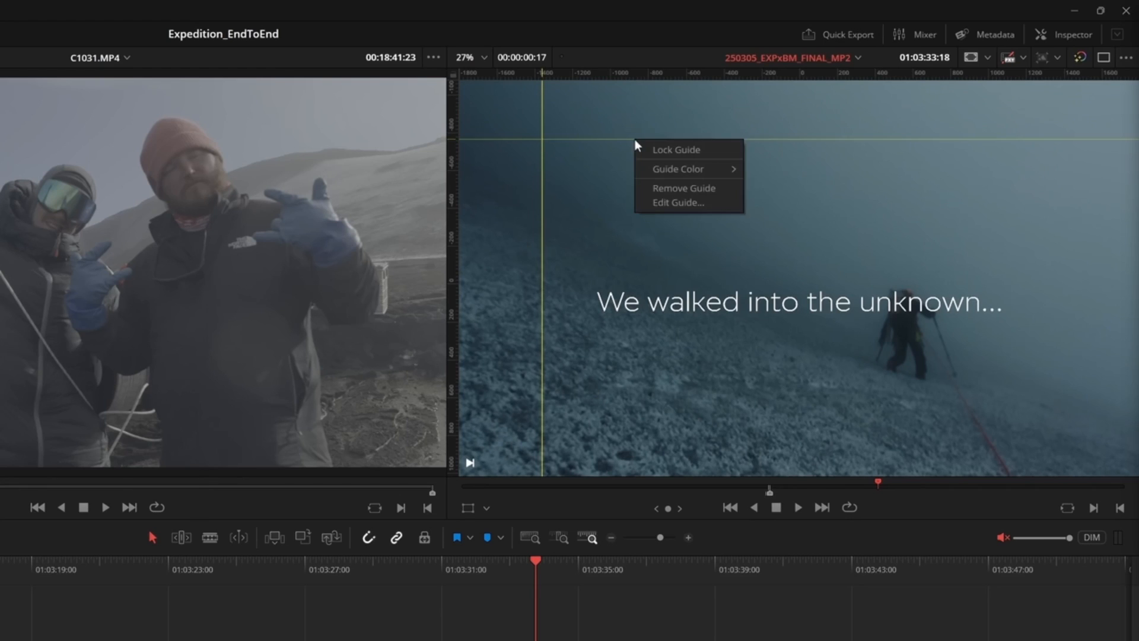
pyautogui.click(694, 202)
pyautogui.click(740, 218)
pyautogui.doubleClick(669, 240)
pyautogui.write('15')
pyautogui.press('Return')
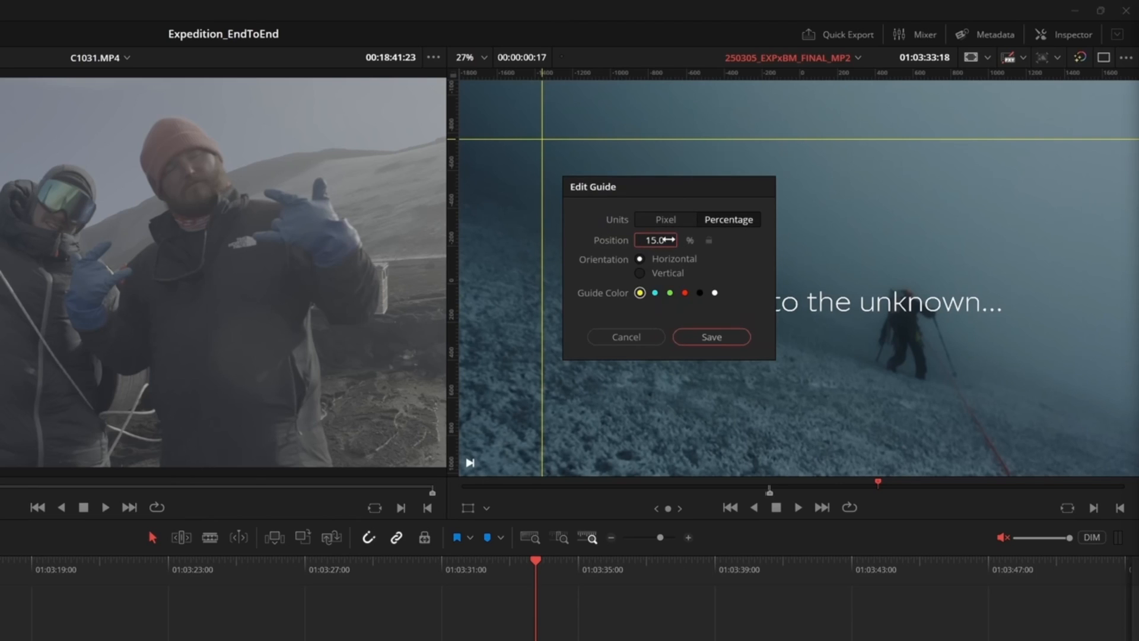
pyautogui.click(712, 337)
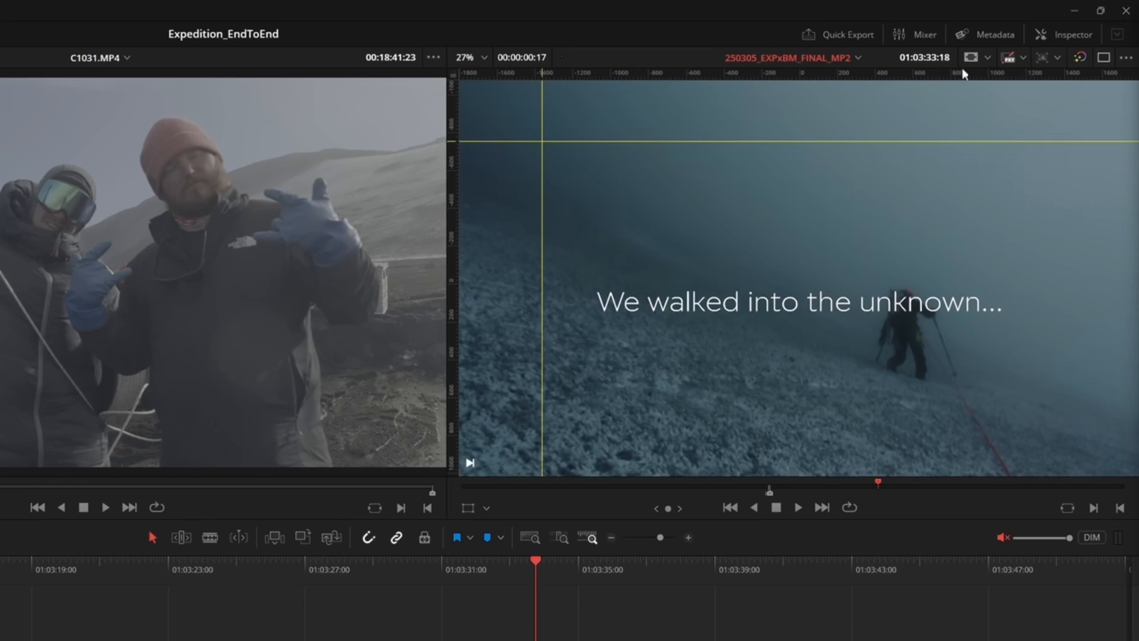
# Hide the rulers but keep the guides, and align the "We walked into the unknown..." title to the guides' intersection
pyautogui.click(988, 57)
pyautogui.click(970, 304)
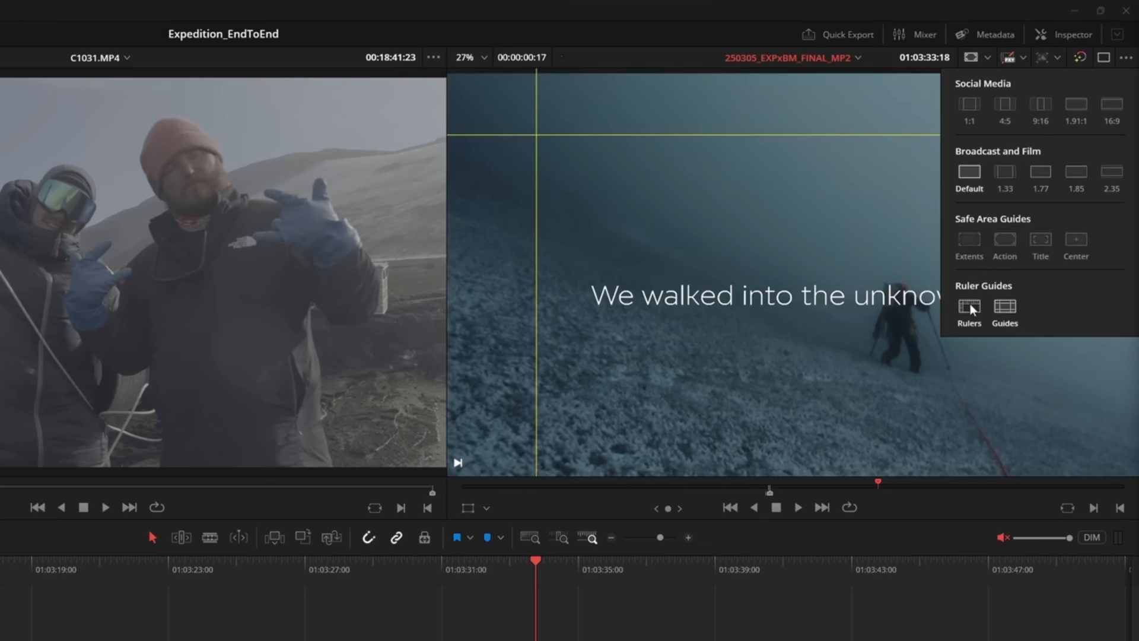
pyautogui.click(905, 254)
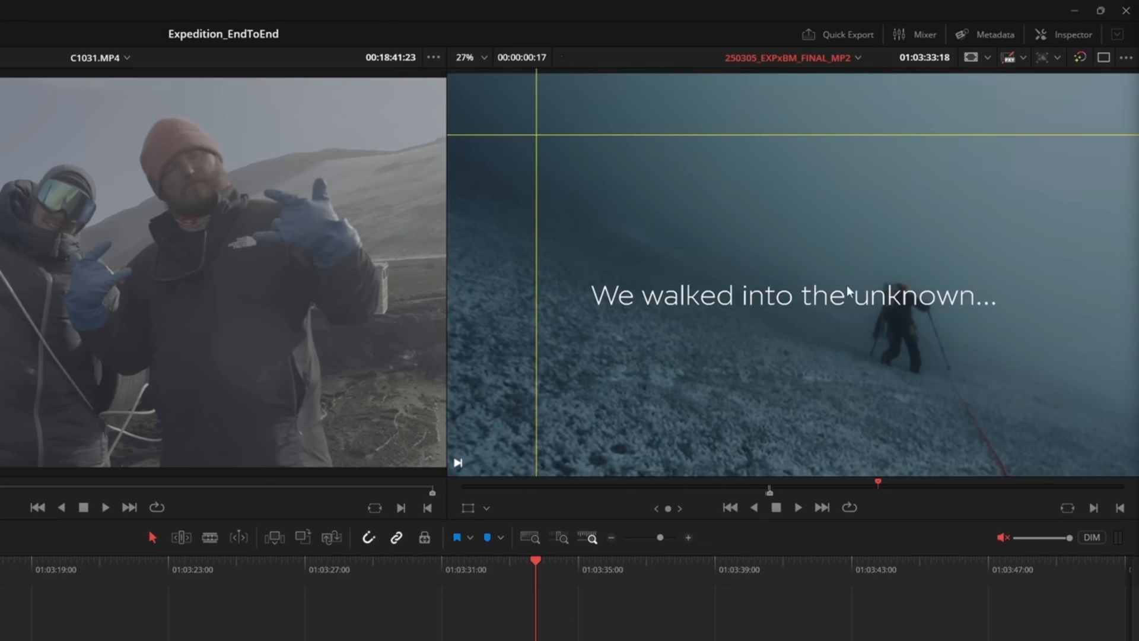
pyautogui.moveTo(823, 297); pyautogui.dragTo(770, 156)
pyautogui.click(824, 223)
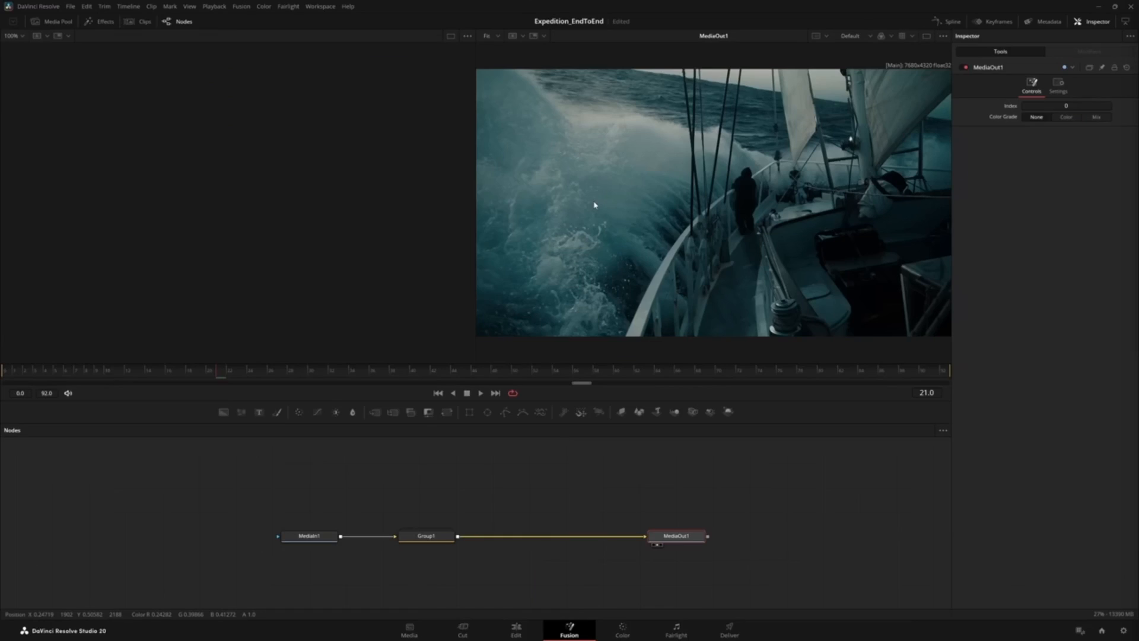
# Turn on Show Guides in the Fusion viewer displaying MediaOut1
pyautogui.rightClick(594, 205)
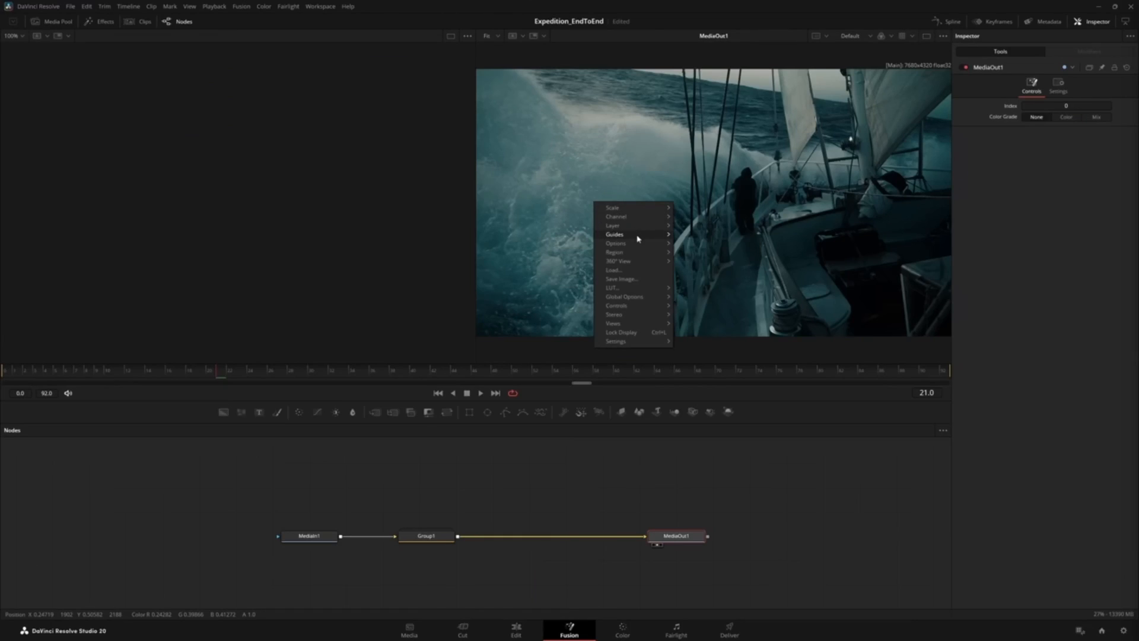
pyautogui.moveTo(649, 237)
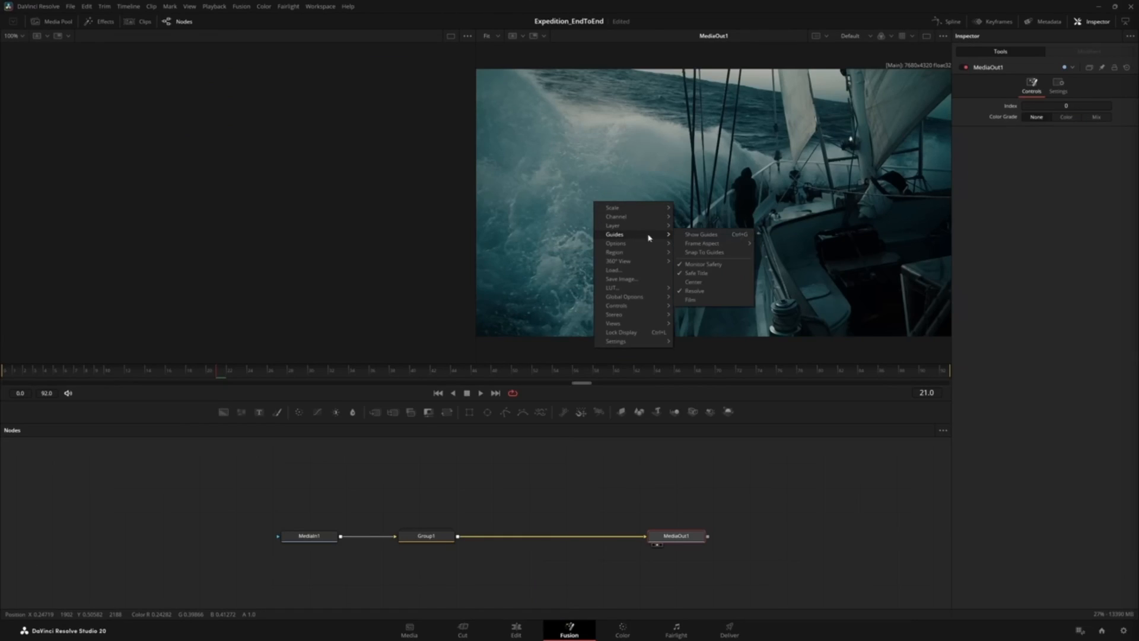
pyautogui.click(722, 237)
pyautogui.moveTo(722, 237); pyautogui.dragTo(718, 207)
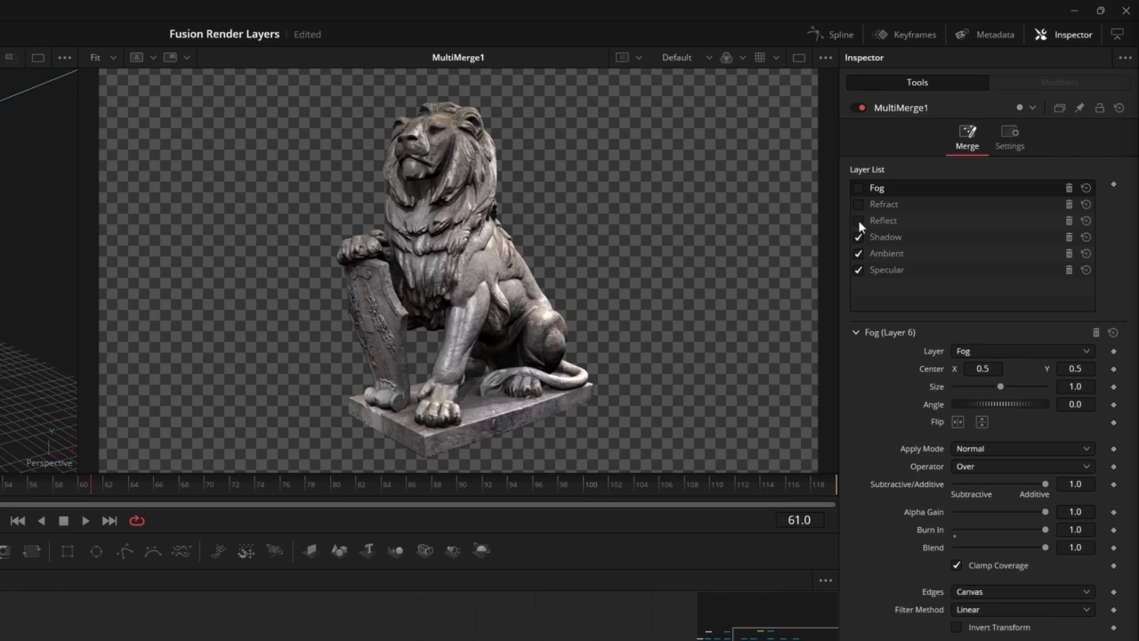
# Enable the Reflect and Fog layers of the MultiMerge1 node for the lion statue
pyautogui.click(859, 221)
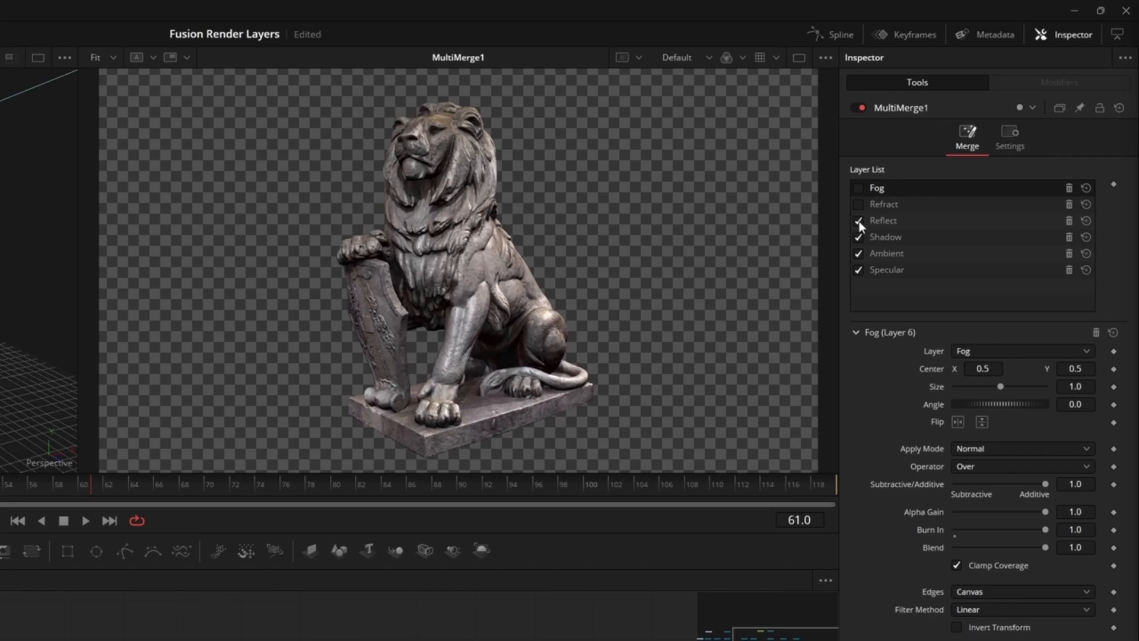
pyautogui.click(858, 189)
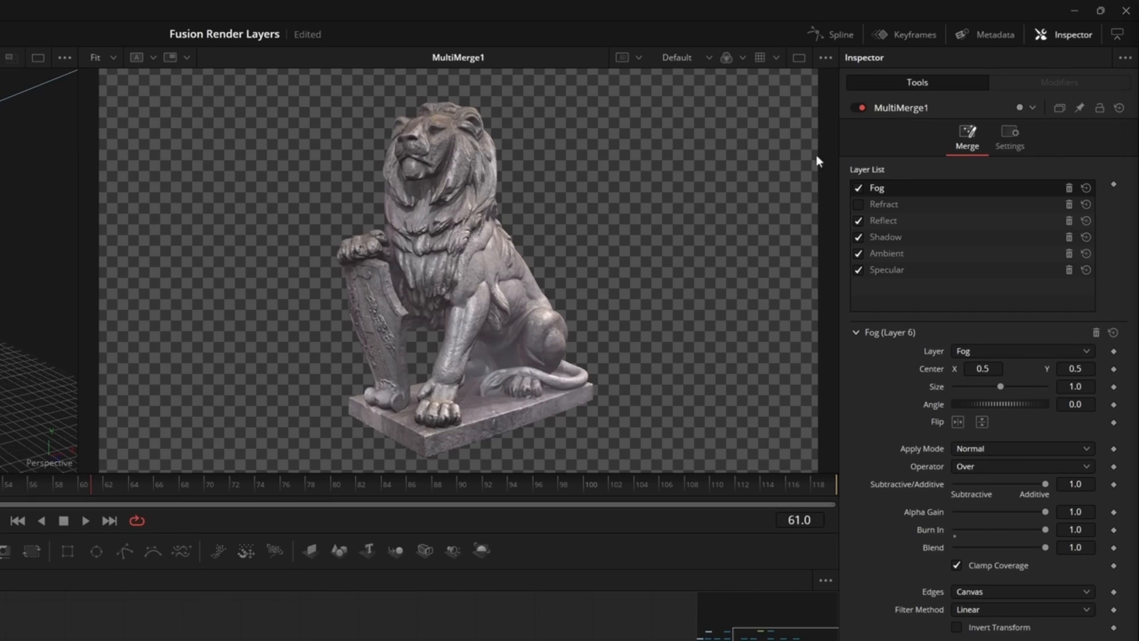
# Display the lion statue's Shadow layer and its Specular layer individually in the MultiMerge1 viewer
pyautogui.click(698, 61)
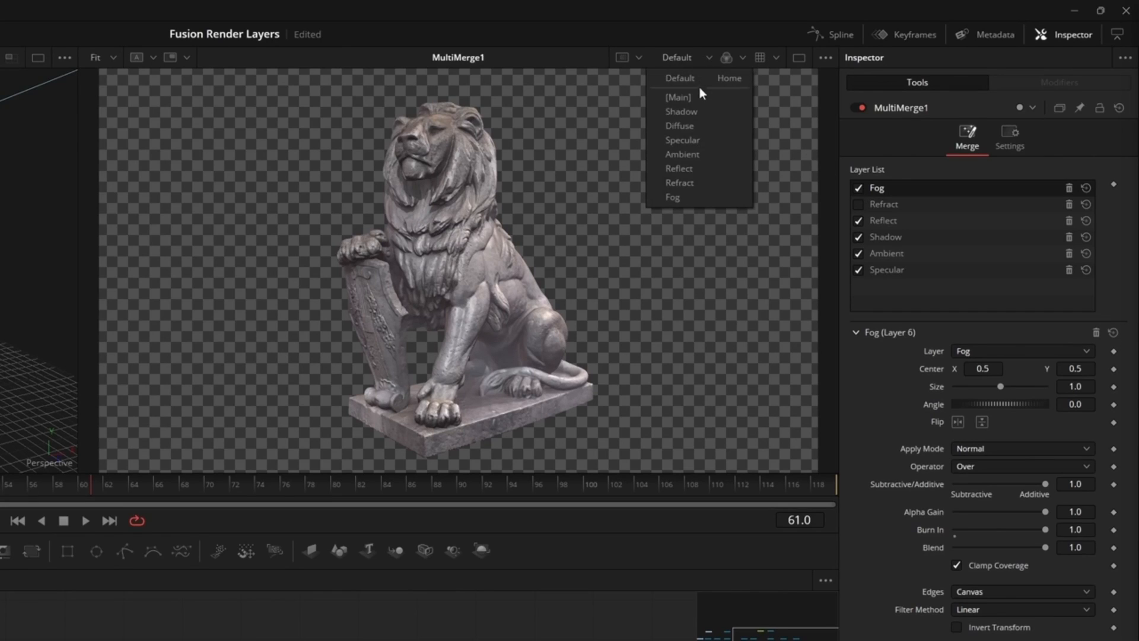
pyautogui.click(705, 110)
pyautogui.click(698, 58)
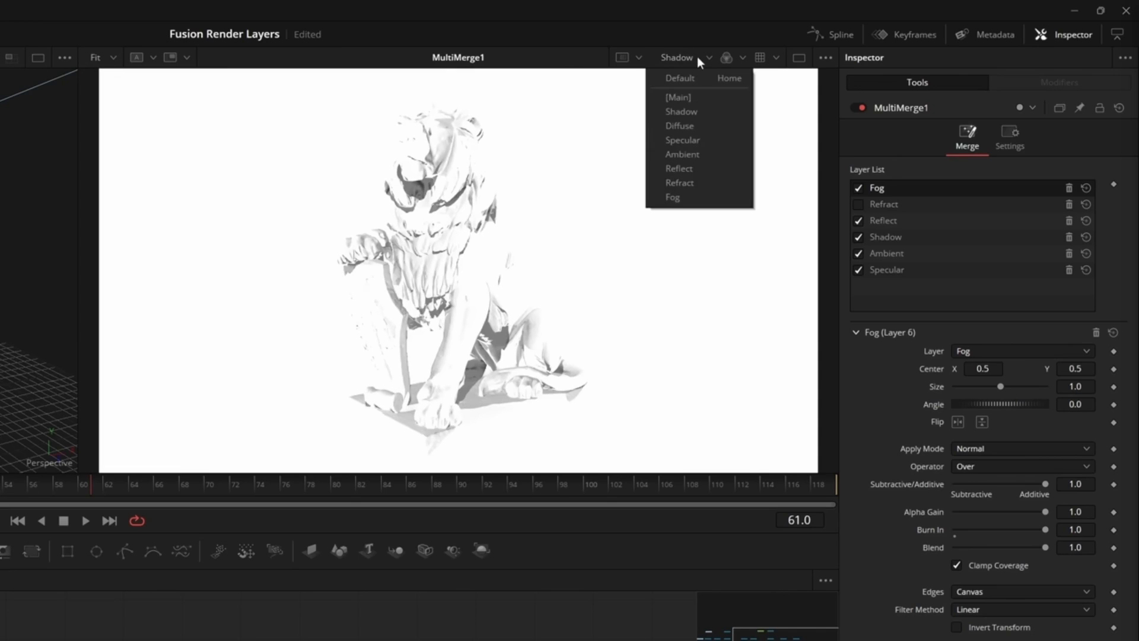
pyautogui.click(715, 140)
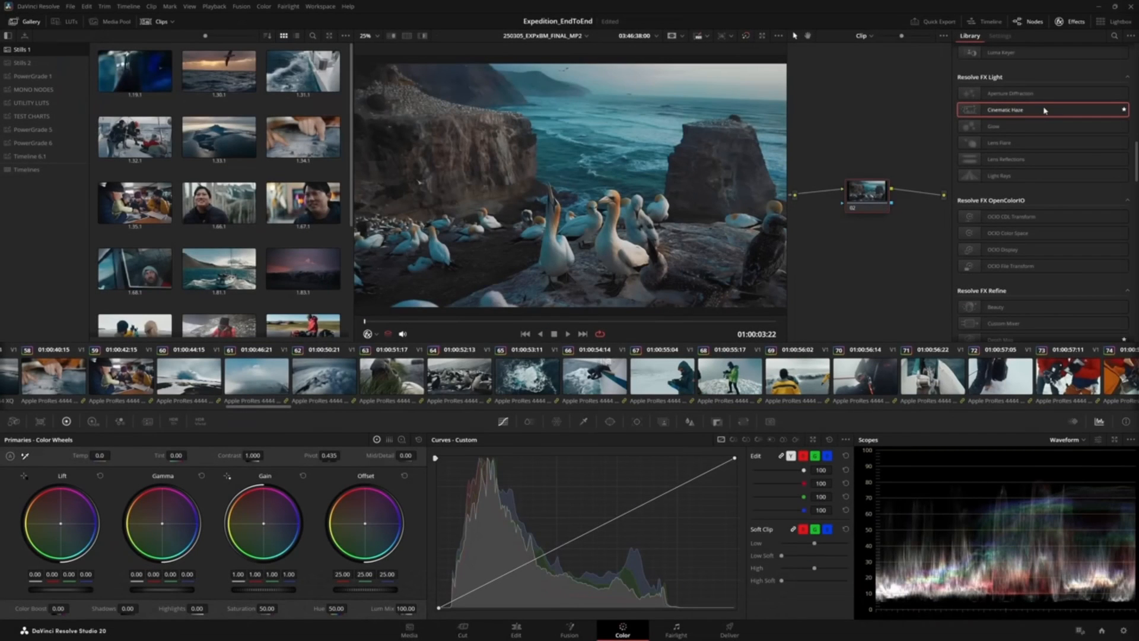
# Apply Cinematic Haze to node 02 and, using the depth map preview, set its Near Limit to about 0.589
pyautogui.moveTo(1044, 111); pyautogui.dragTo(874, 196)
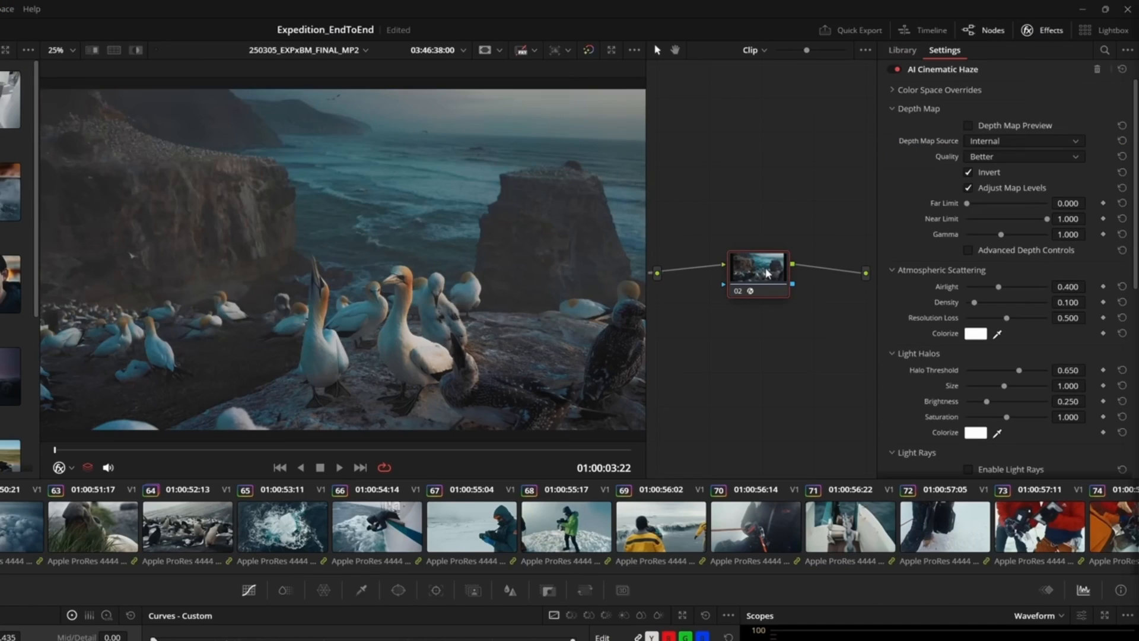
pyautogui.click(970, 126)
pyautogui.moveTo(1047, 219); pyautogui.dragTo(1016, 221)
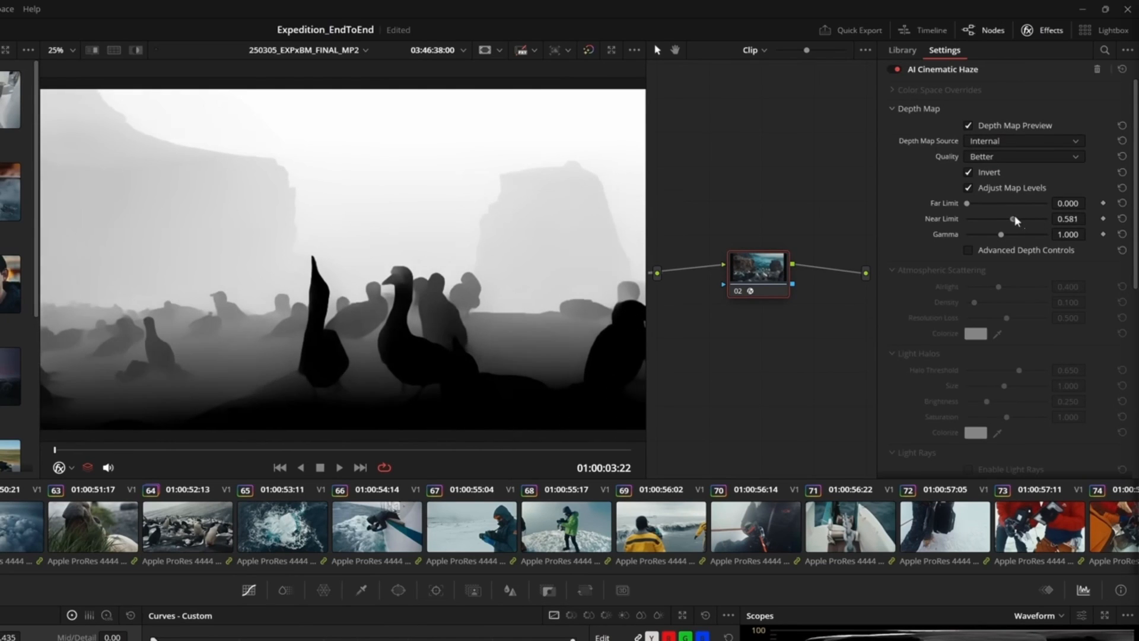
pyautogui.click(969, 126)
# Set the haze's atmospheric scattering Airlight to about 0.527 and Density to about 0.178, and choose a new scattering colour
pyautogui.moveTo(999, 287); pyautogui.dragTo(980, 303)
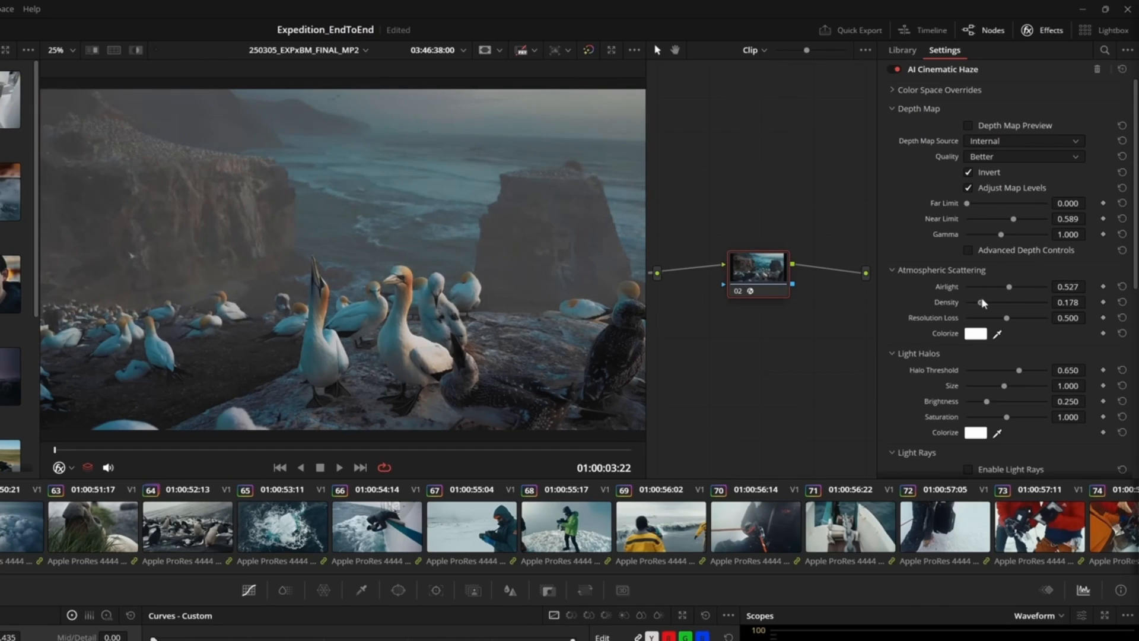
pyautogui.click(977, 334)
pyautogui.moveTo(359, 431); pyautogui.dragTo(378, 451)
pyautogui.click(452, 573)
# Adjust the Halo Threshold and enable light rays with a Source Threshold of about 0.574 and an Angle of about -29.3
pyautogui.moveTo(1019, 370)
pyautogui.mouseDown()
pyautogui.moveTo(1006, 371)
pyautogui.moveTo(1018, 371)
pyautogui.mouseUp()
pyautogui.scroll(-5, 904, 402)
pyautogui.click(968, 208)
pyautogui.click(968, 223)
pyautogui.moveTo(1023, 239); pyautogui.dragTo(1000, 270)
pyautogui.click(968, 223)
# Enable air disturbance in the haze effect and, while previewing its influence, set the Intensity to 1.000
pyautogui.scroll(-3, 979, 280)
pyautogui.click(968, 274)
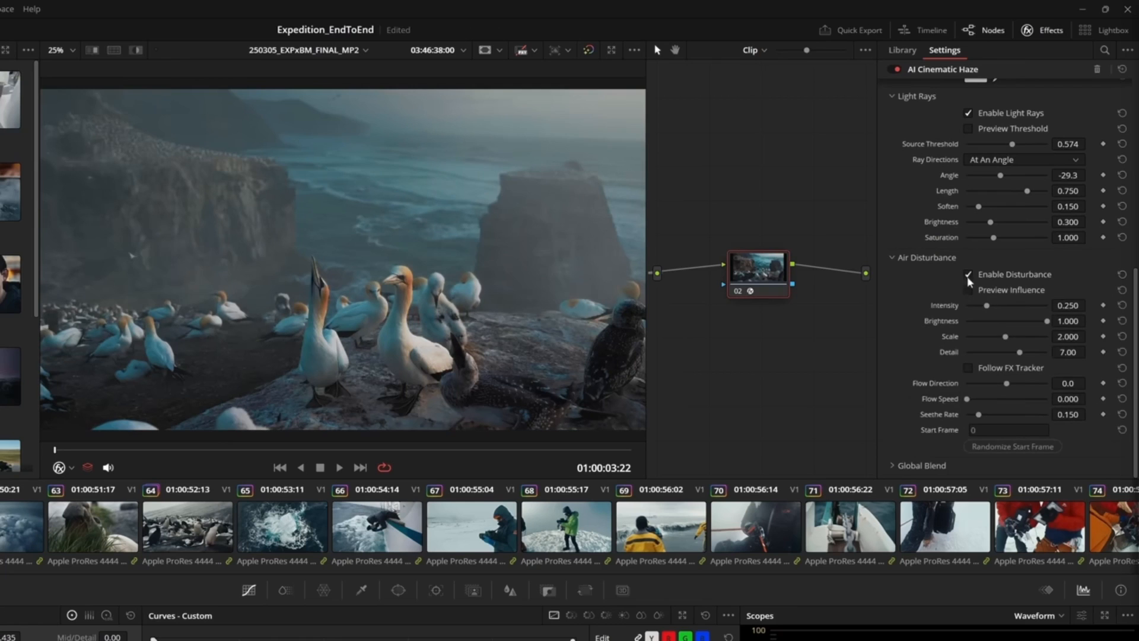
pyautogui.click(968, 290)
pyautogui.moveTo(988, 309); pyautogui.dragTo(1047, 305)
pyautogui.click(970, 290)
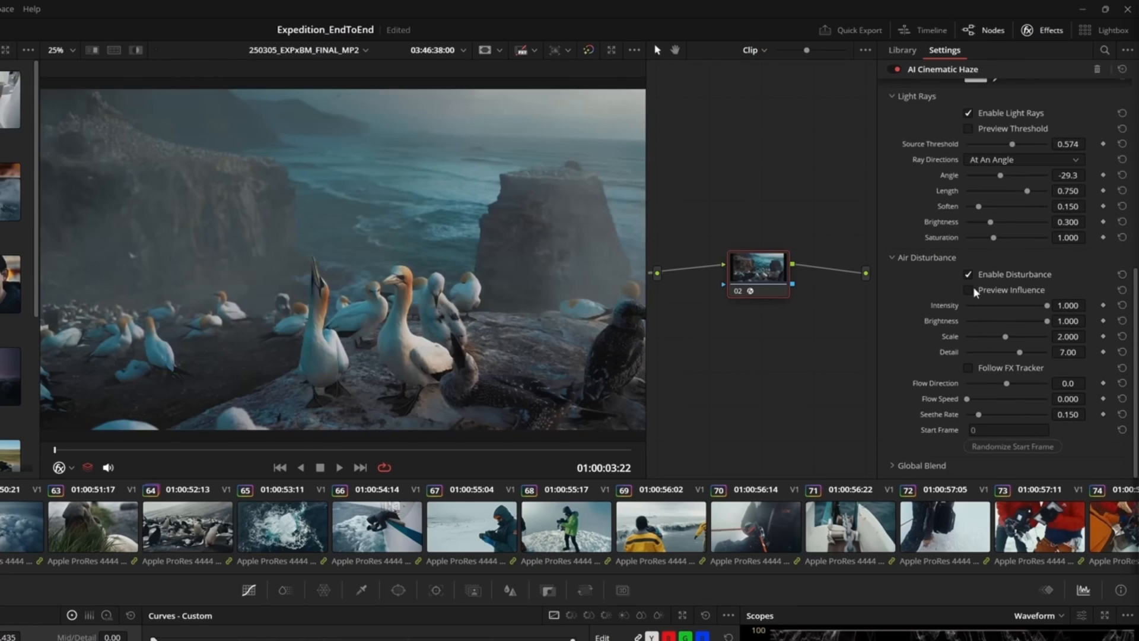
# Apply ColorTone Diffuser to node 01 with the Teal Soft preset, and adjust its shadow soft clip and blue tone-light bias
pyautogui.moveTo(1005, 190); pyautogui.dragTo(763, 276)
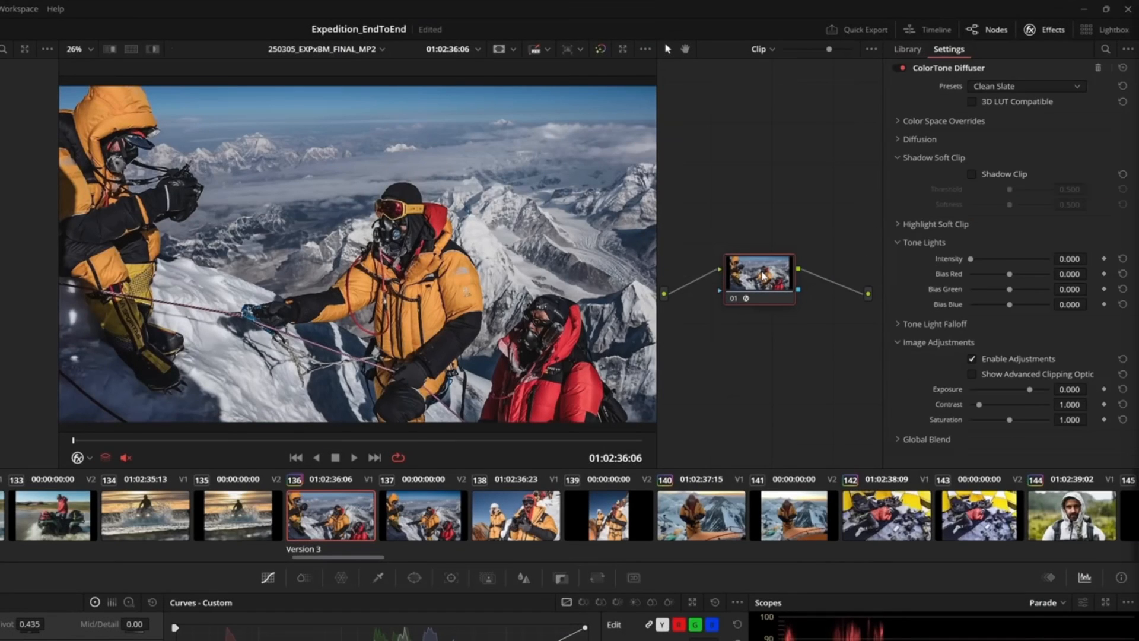
pyautogui.click(1055, 87)
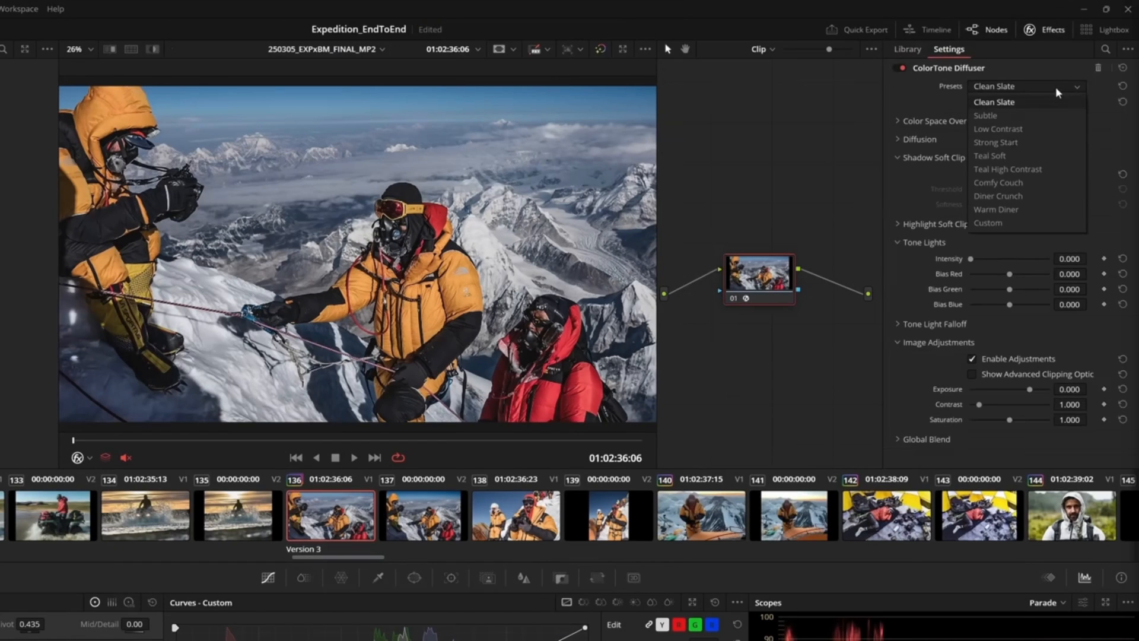
pyautogui.click(1055, 153)
pyautogui.moveTo(1006, 190); pyautogui.dragTo(1042, 202)
pyautogui.moveTo(1037, 305)
pyautogui.mouseDown()
pyautogui.moveTo(1015, 305)
pyautogui.moveTo(1047, 307)
pyautogui.mouseUp()
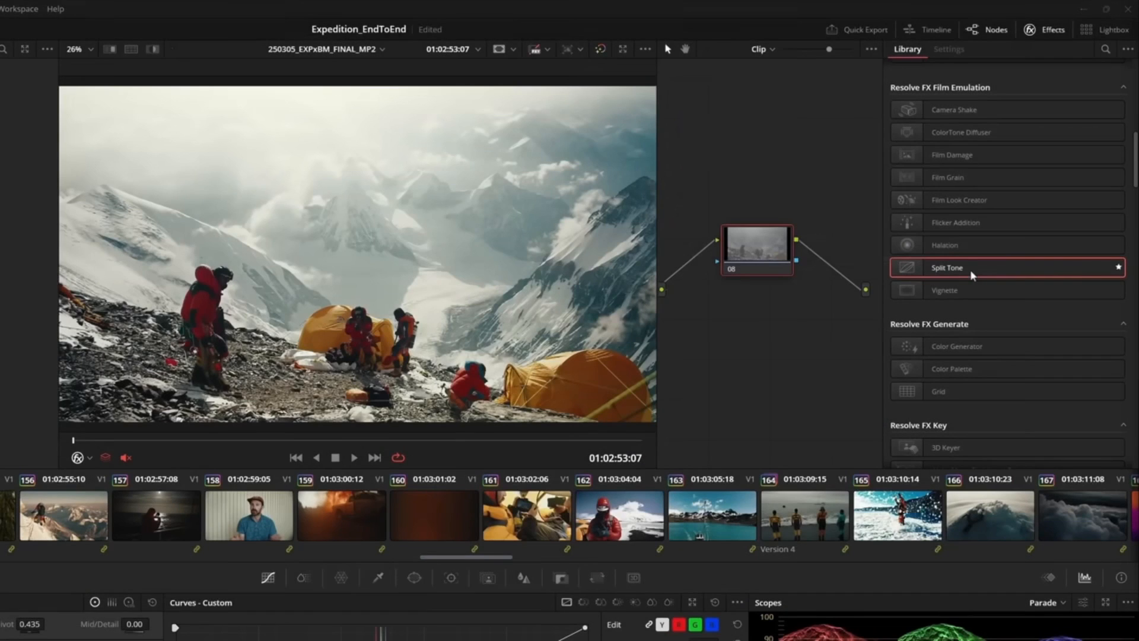
# Apply Split Tone to node 08 in Custom mode and adjust the hue and strength of the highlights
pyautogui.moveTo(970, 269); pyautogui.dragTo(767, 256)
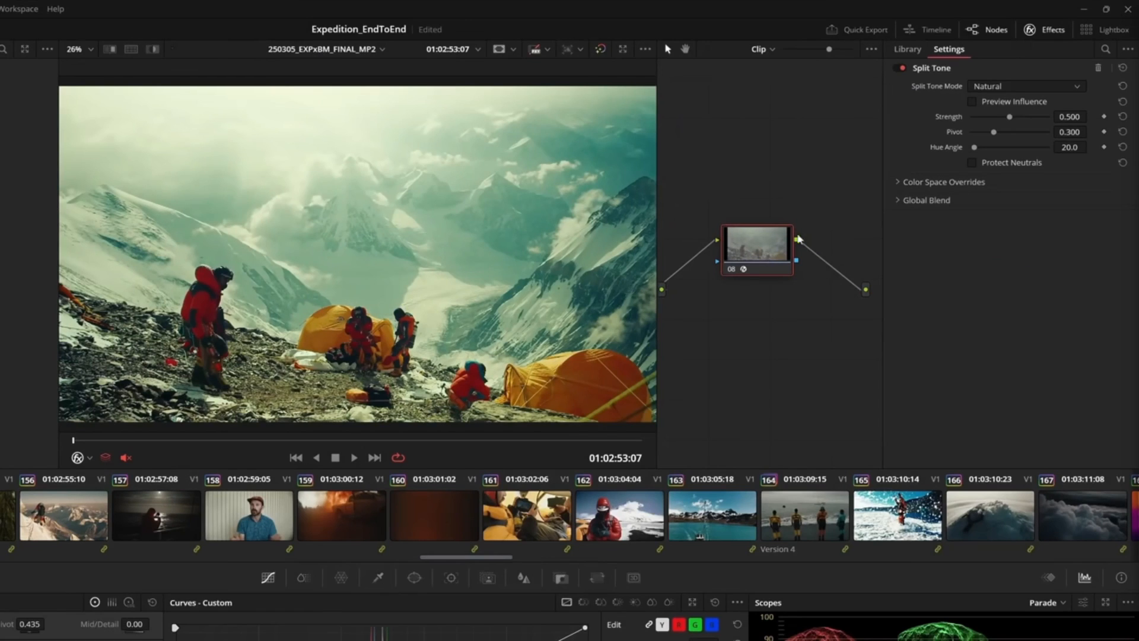
pyautogui.click(1058, 86)
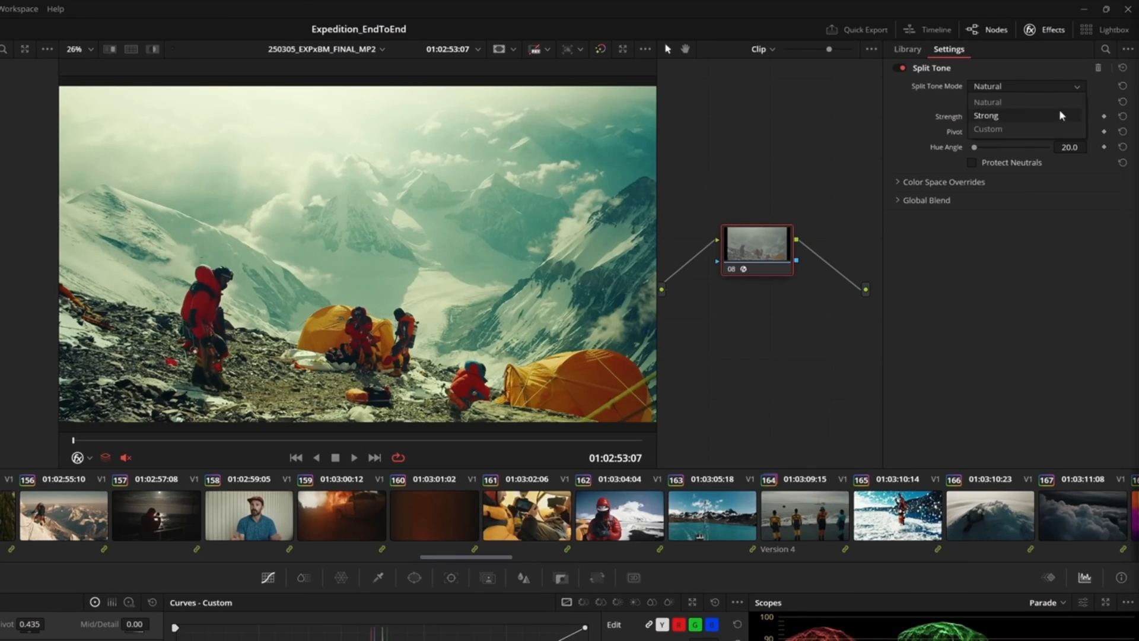
pyautogui.click(1060, 129)
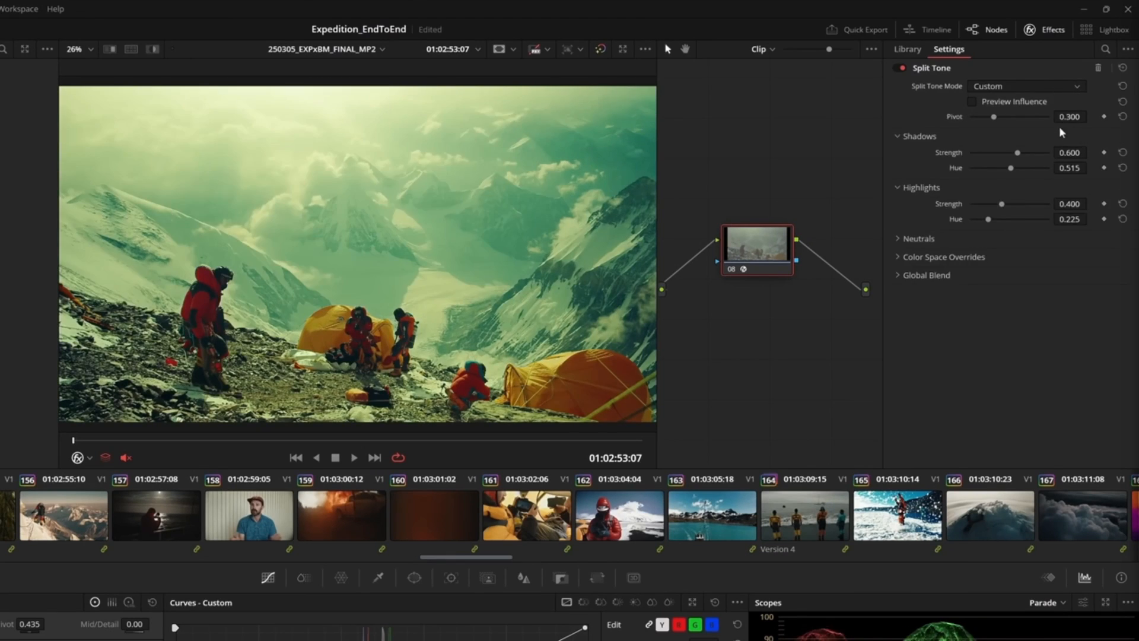
pyautogui.moveTo(988, 219); pyautogui.dragTo(985, 205)
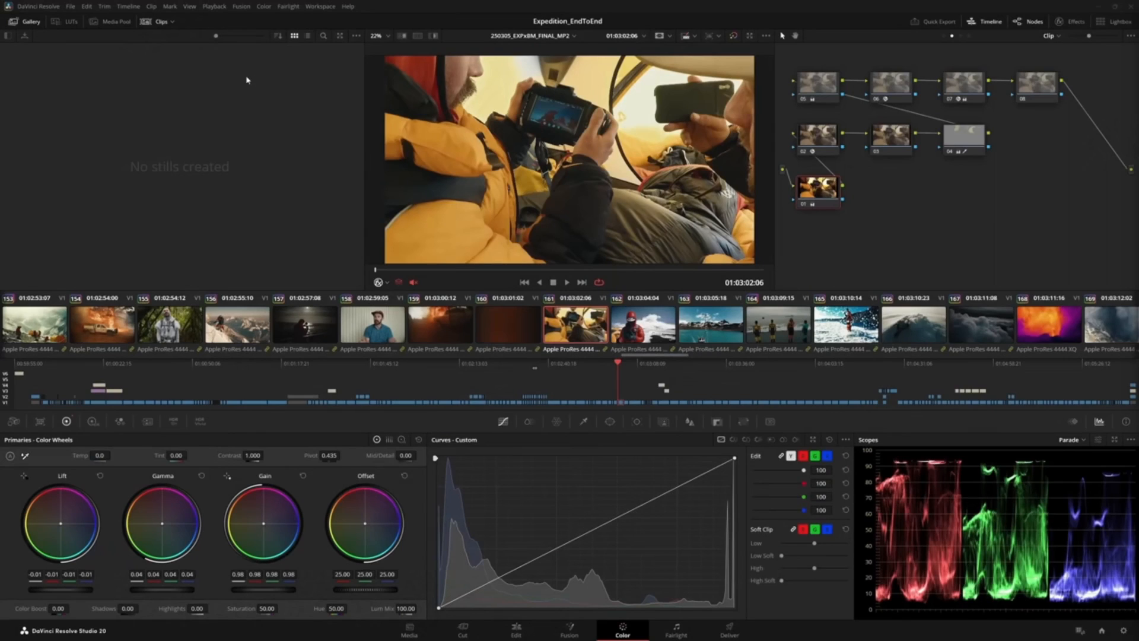
# Use the Go To Clip Number command to jump to clip 57
pyautogui.click(214, 6)
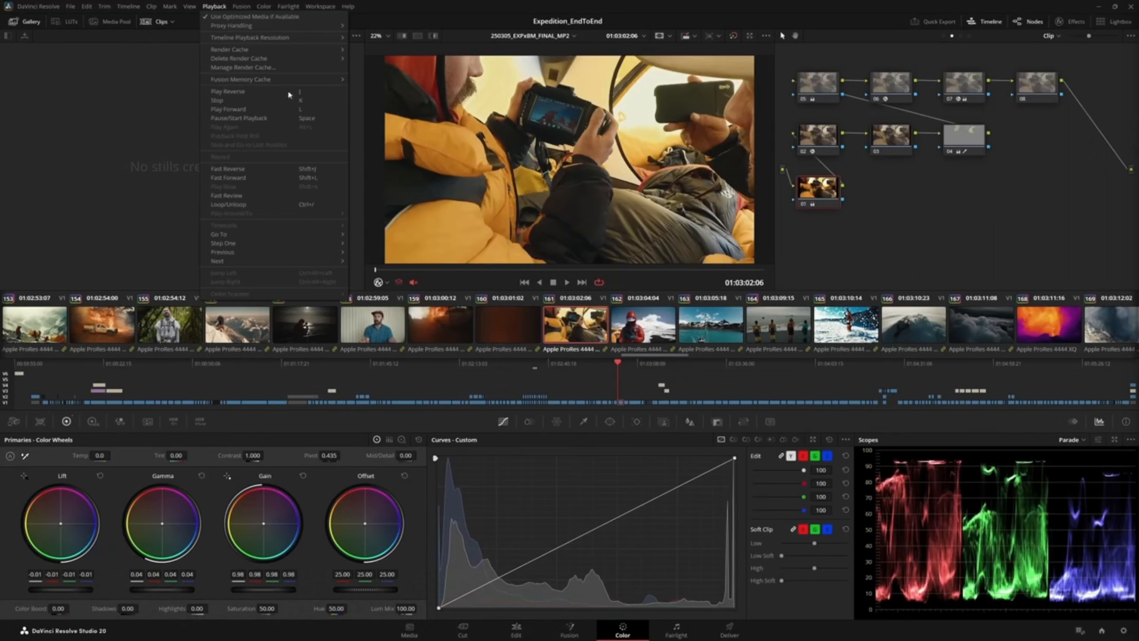
pyautogui.moveTo(297, 235)
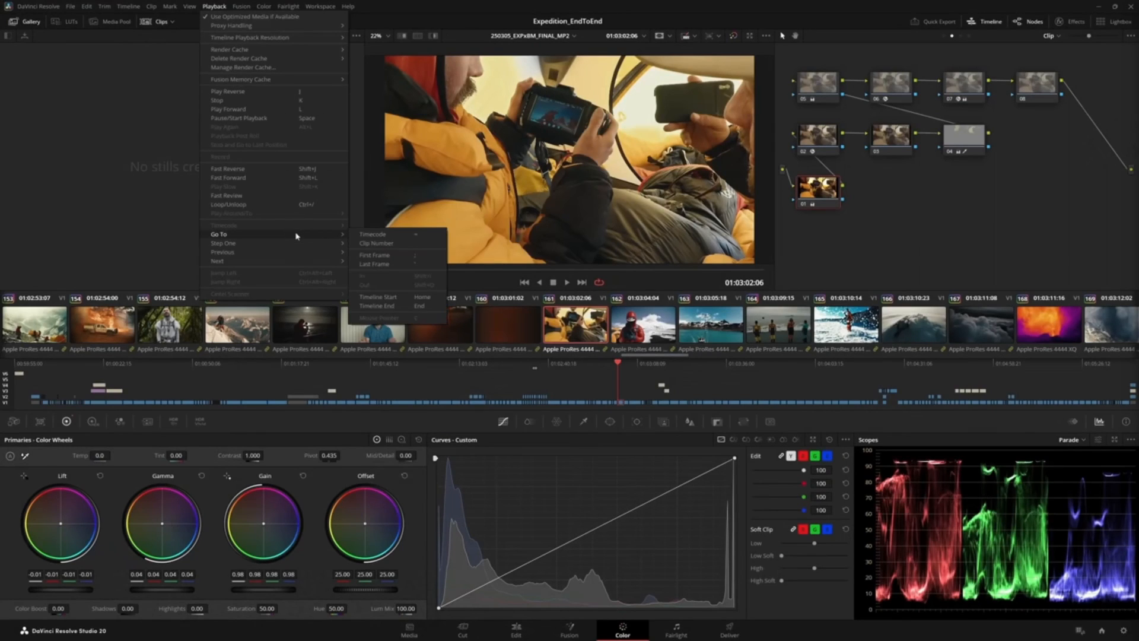
pyautogui.click(407, 243)
pyautogui.write('57')
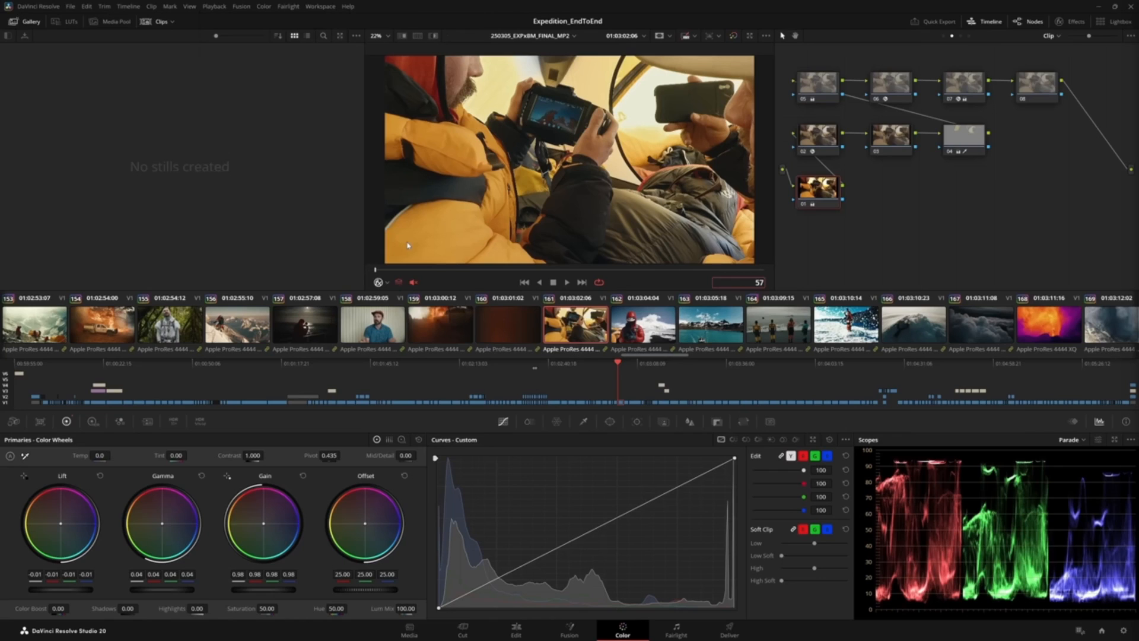
pyautogui.press('Return')
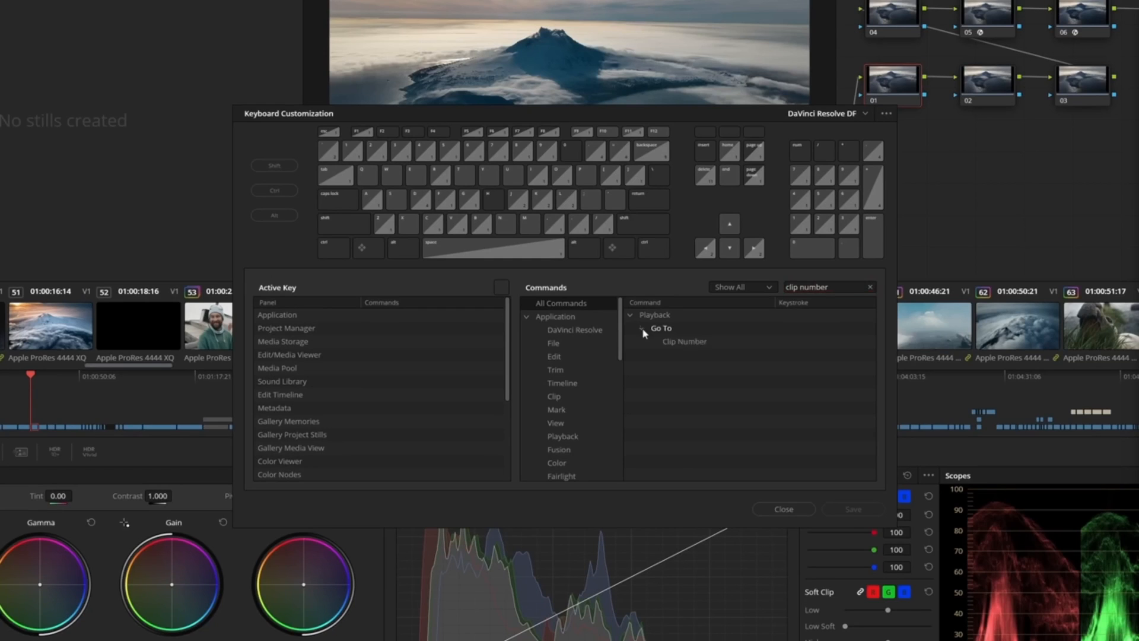
# Assign the N keystroke to the Go To Clip Number command and use it to jump to clip 179
pyautogui.click(789, 343)
pyautogui.press('n')
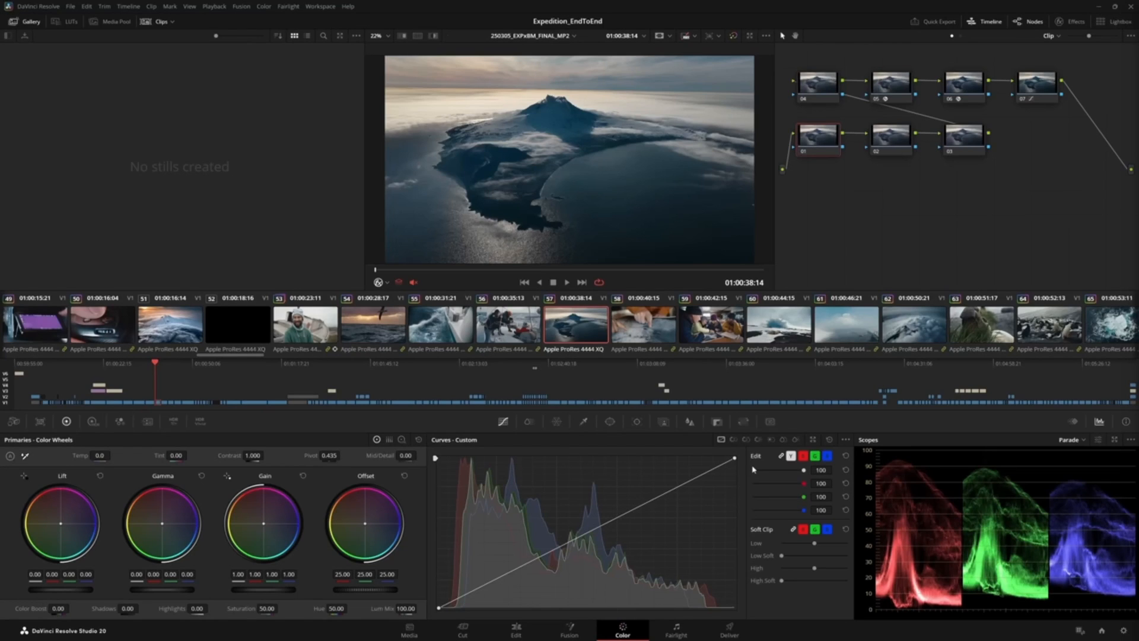
pyautogui.write('n179')
pyautogui.press('Return')
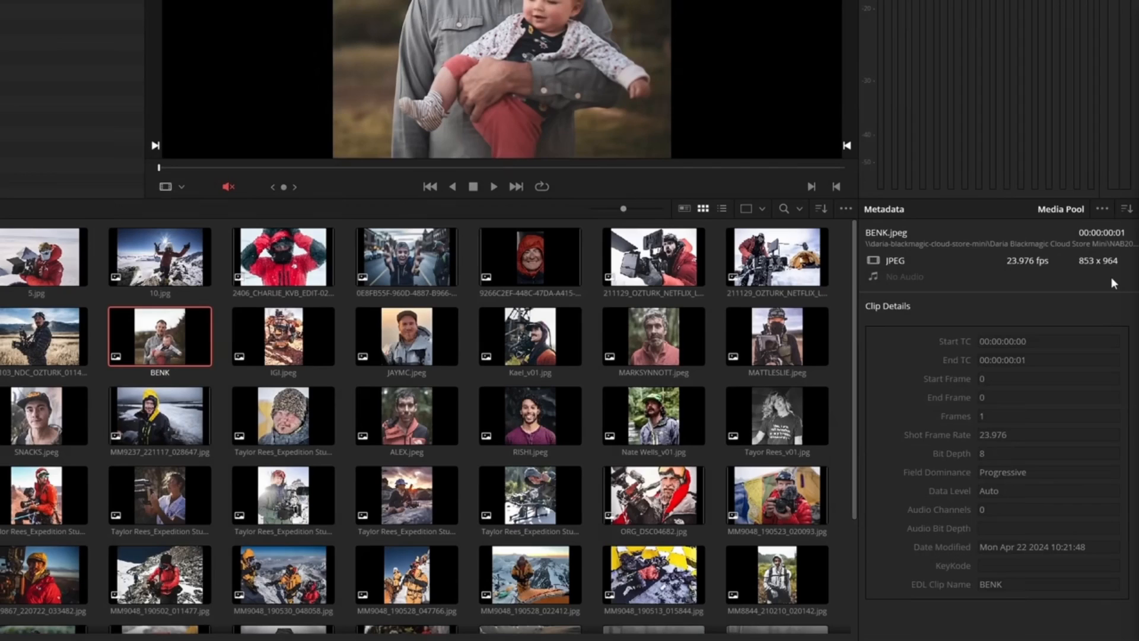
# Create a custom metadata field named "Product shot" of type Checkbox, shown in all projects
pyautogui.click(1101, 210)
pyautogui.click(1117, 245)
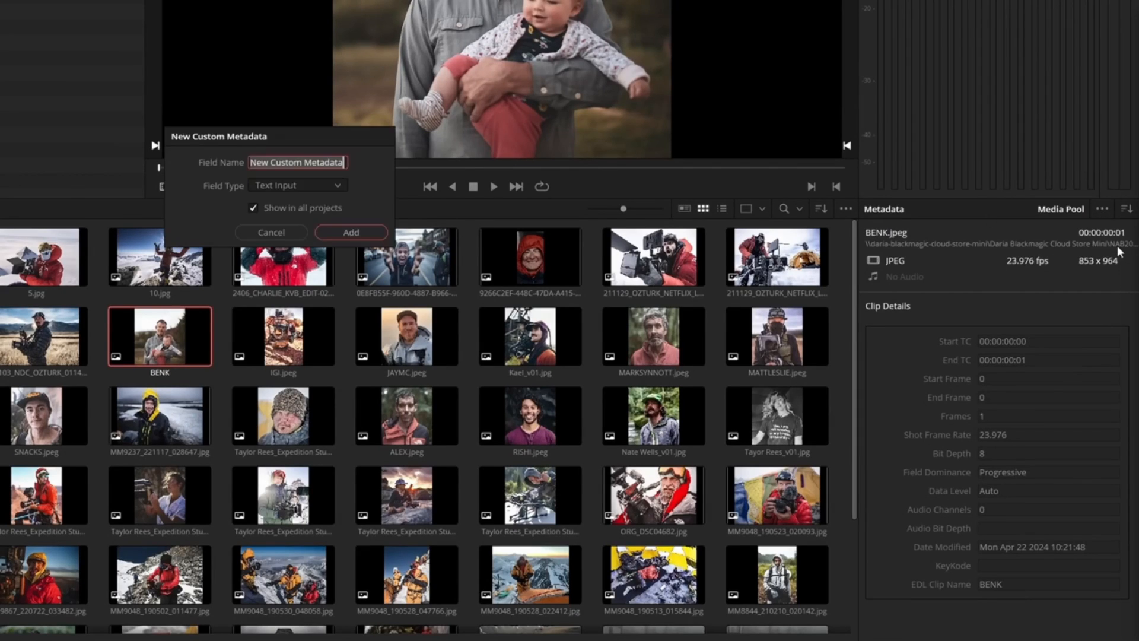
pyautogui.write('Product shot')
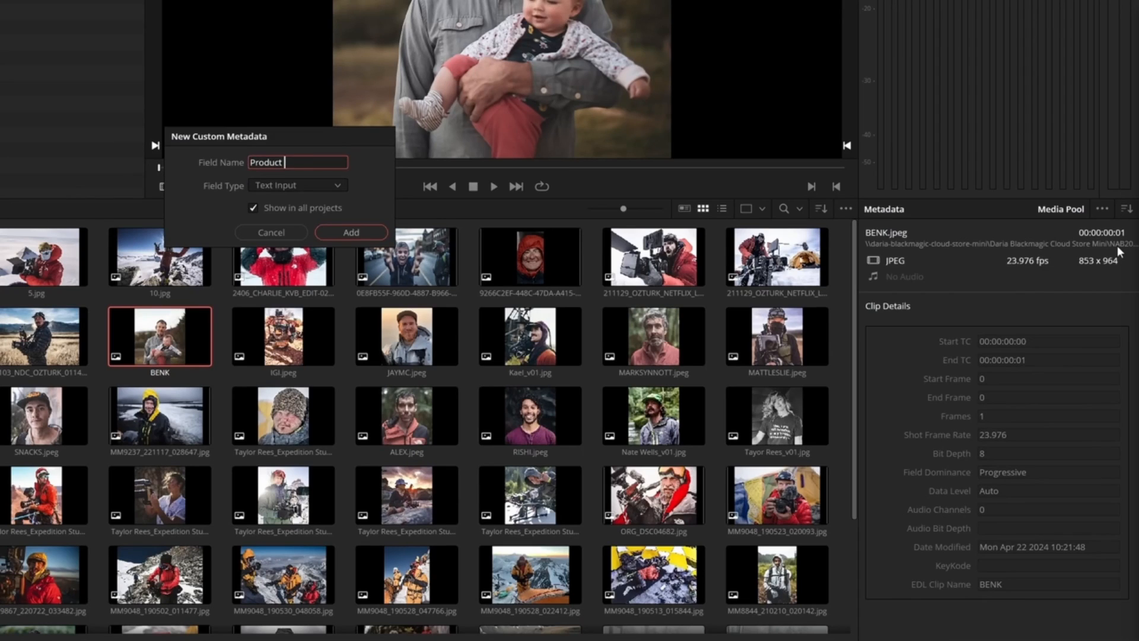
pyautogui.click(340, 187)
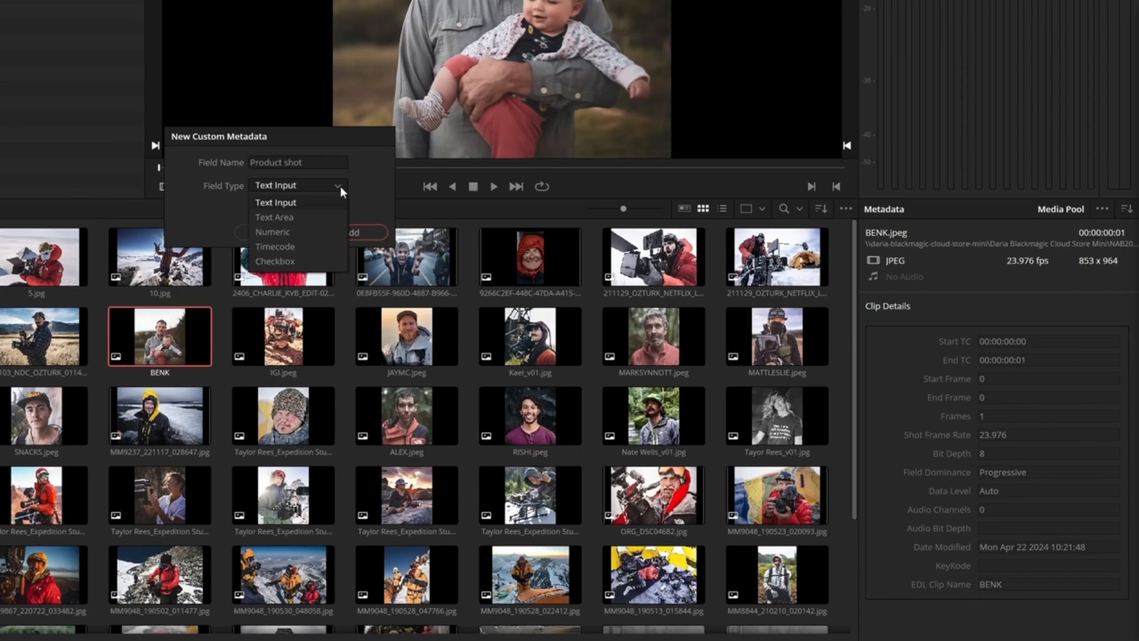
pyautogui.click(313, 262)
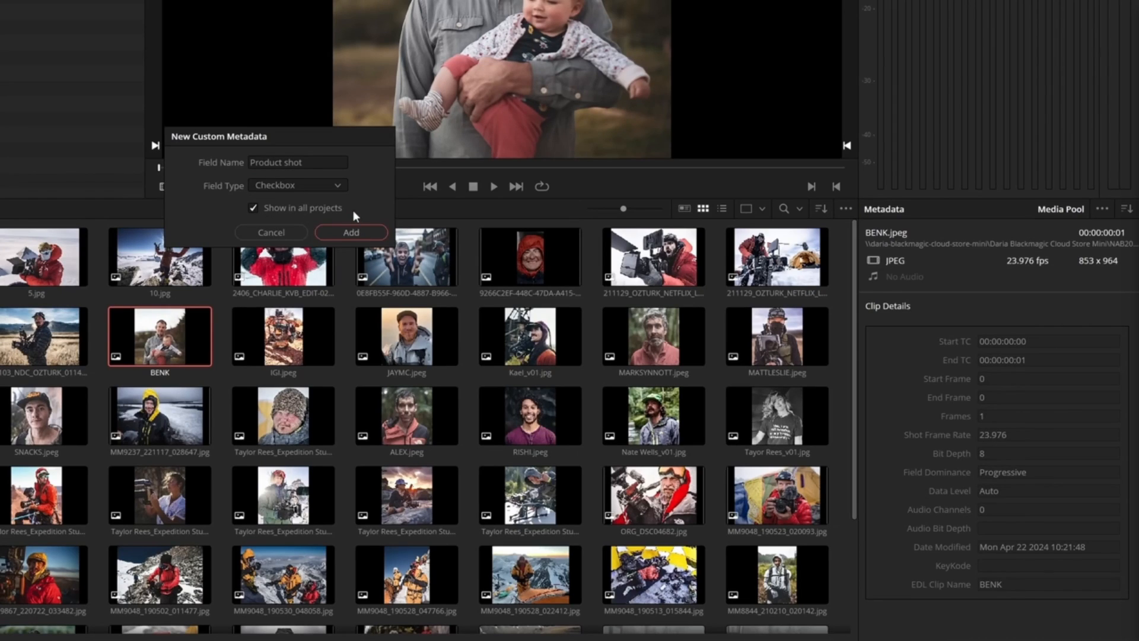
pyautogui.click(366, 232)
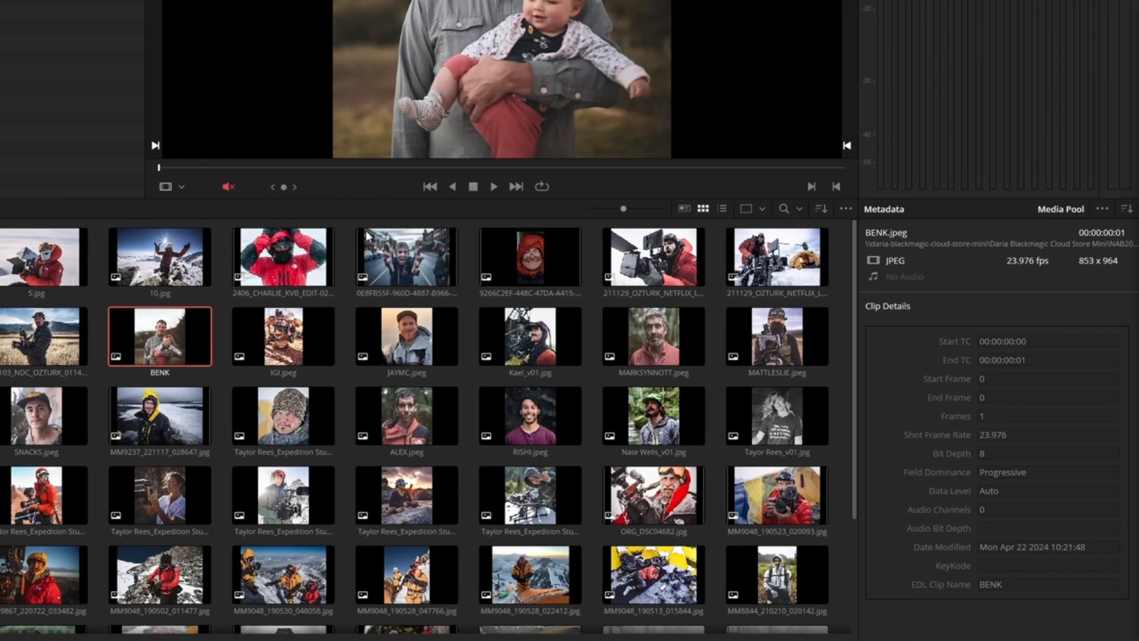
# Show the selected still's Custom metadata group and open the custom metadata management window
pyautogui.click(1126, 208)
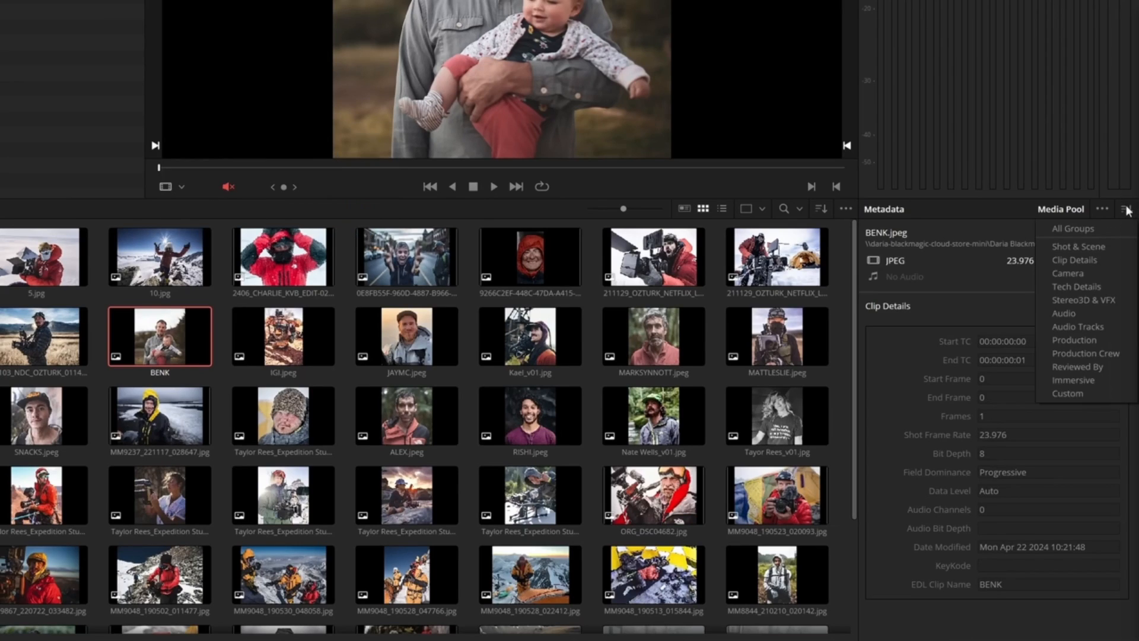
pyautogui.click(1109, 393)
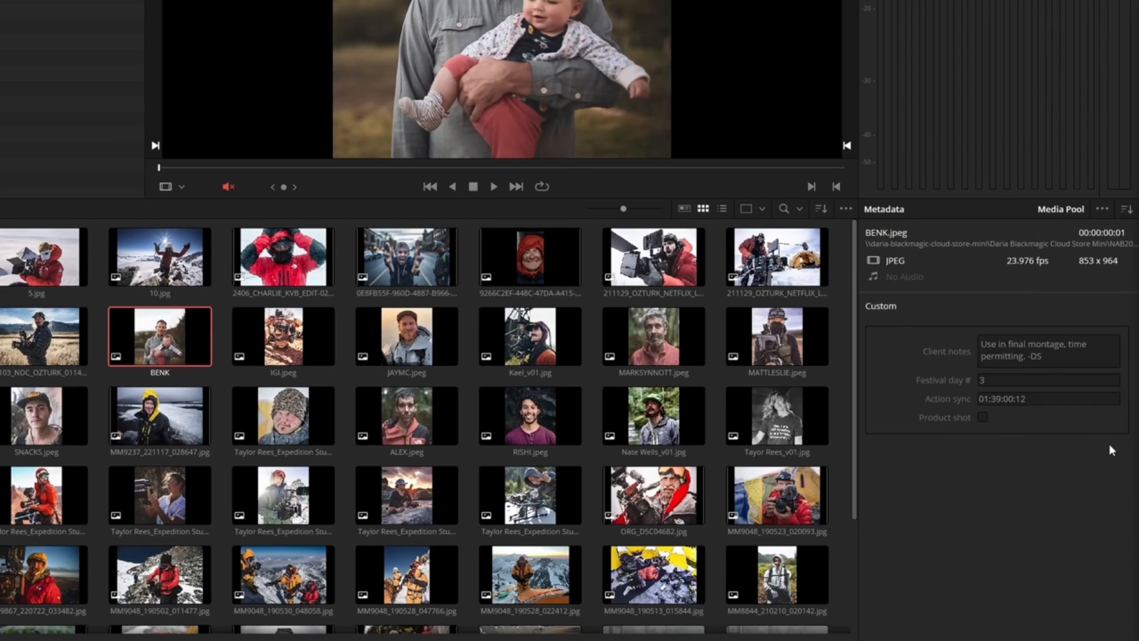
pyautogui.click(1102, 208)
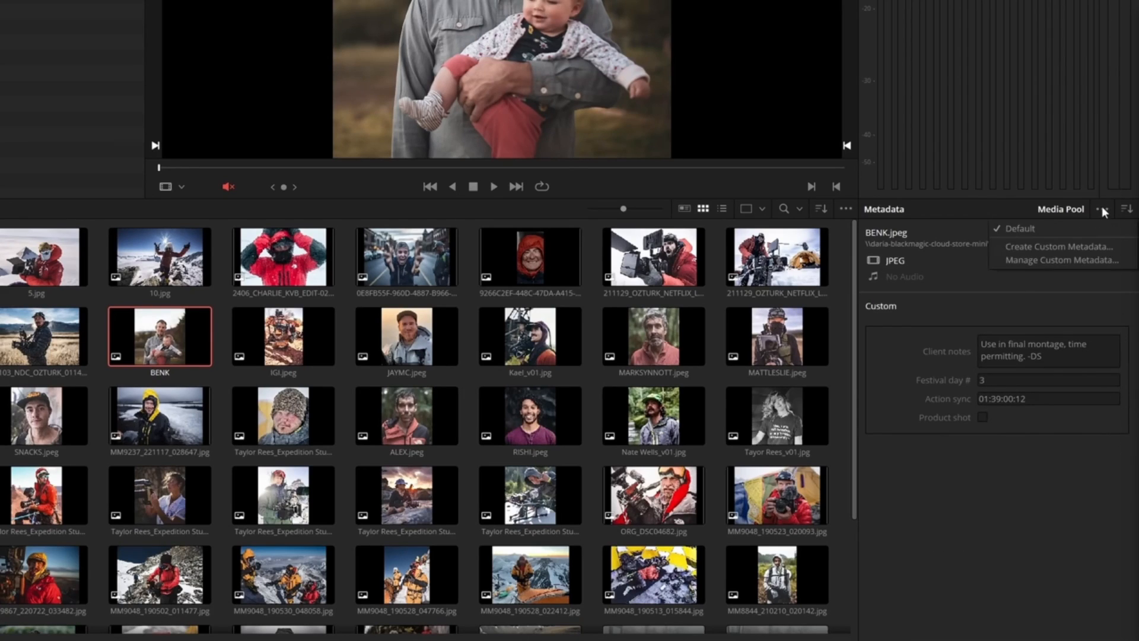
pyautogui.click(1127, 259)
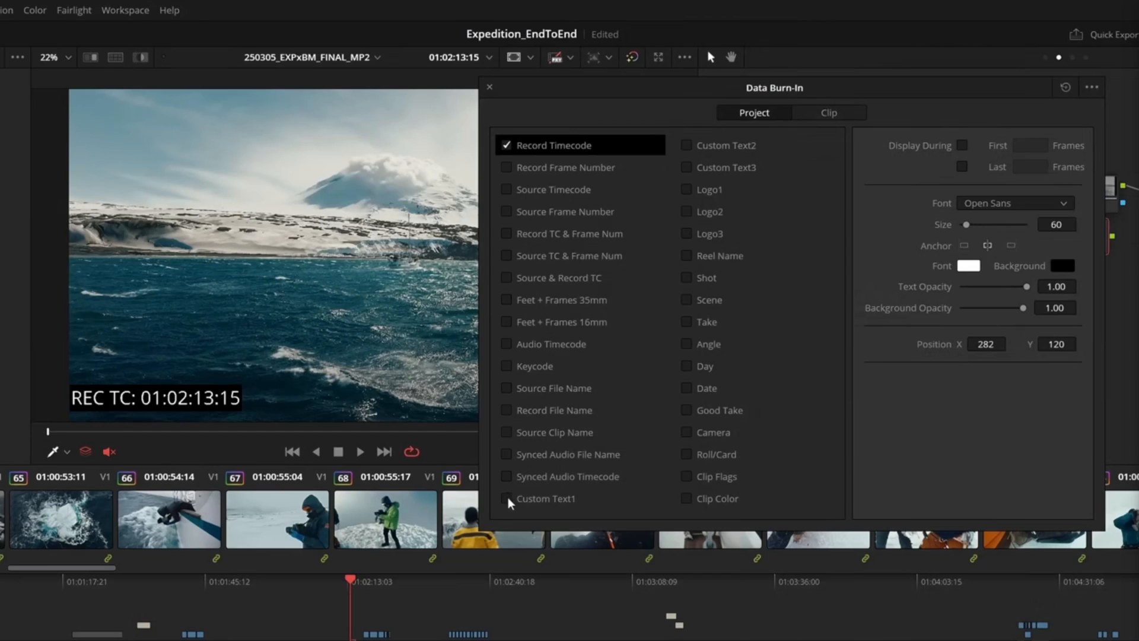
# Enable the Custom Text1 burn-in for the project and insert the Time 24hr variable into its text
pyautogui.click(507, 500)
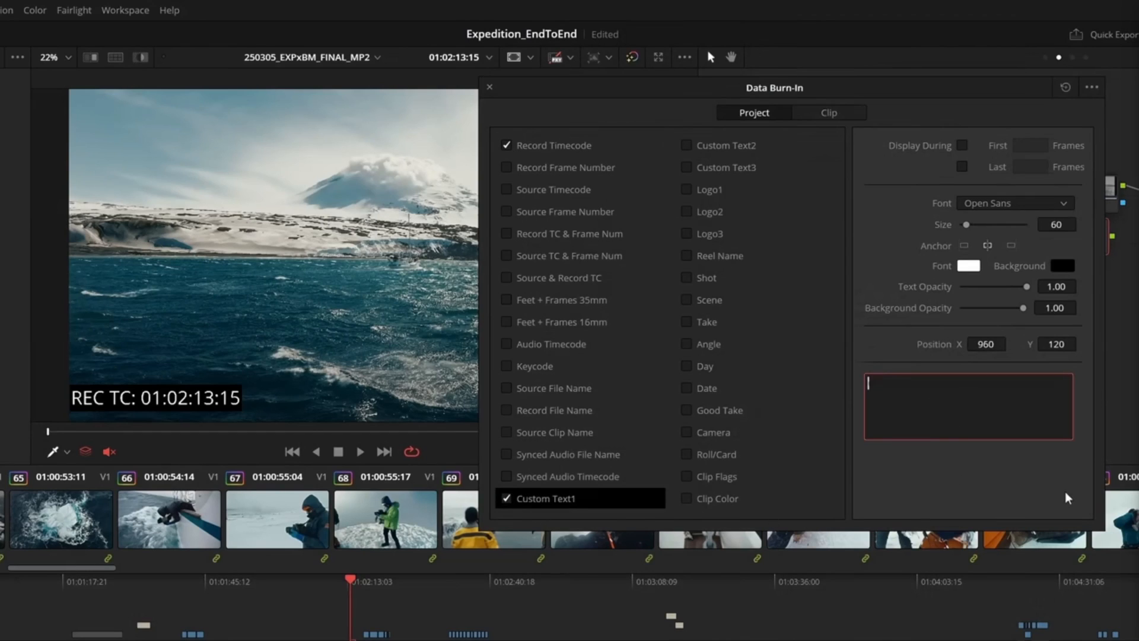
pyautogui.write('%time')
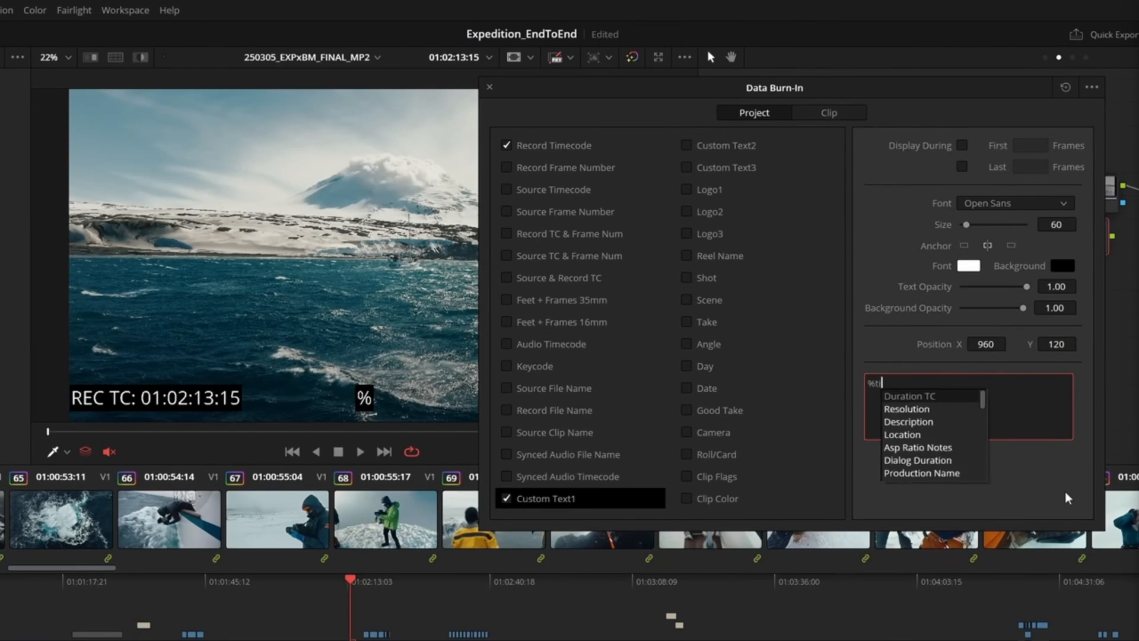
pyautogui.press('Down')
pyautogui.press('Down')
pyautogui.press('Down')
pyautogui.press('Down')
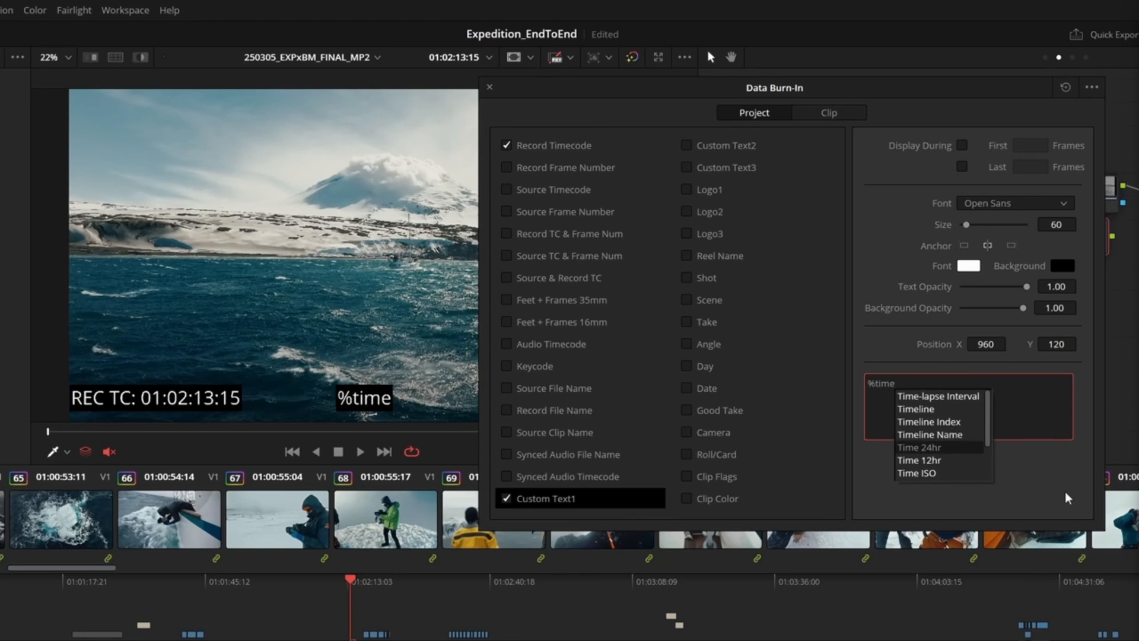
pyautogui.press('Return')
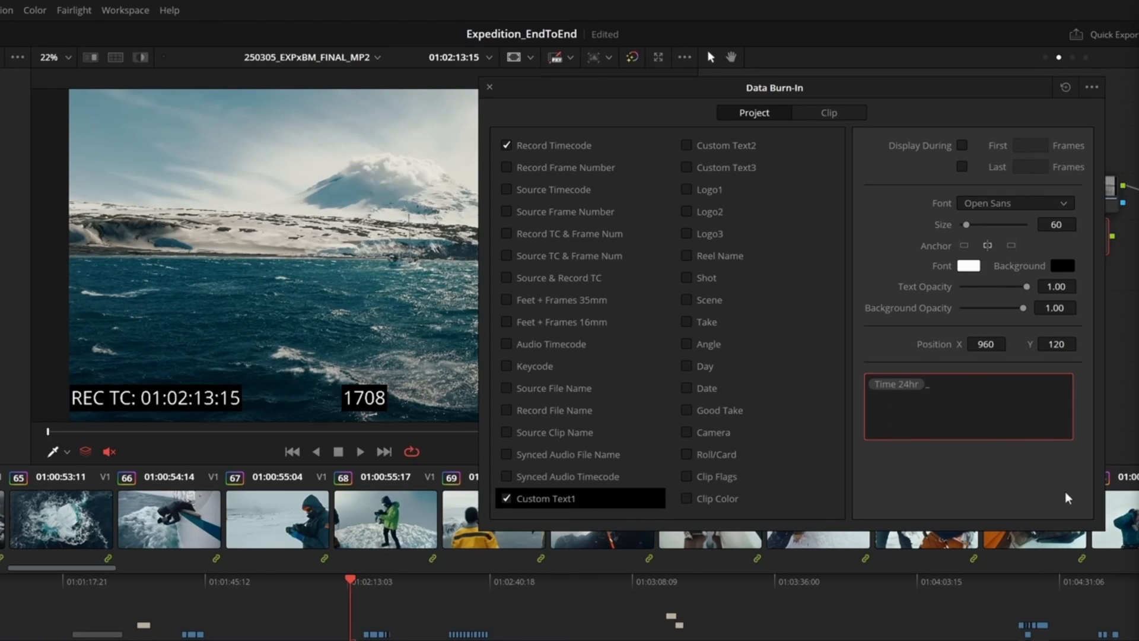
# Append an underscore and the Date US variable to the Custom Text1 burn-in
pyautogui.write('_%date')
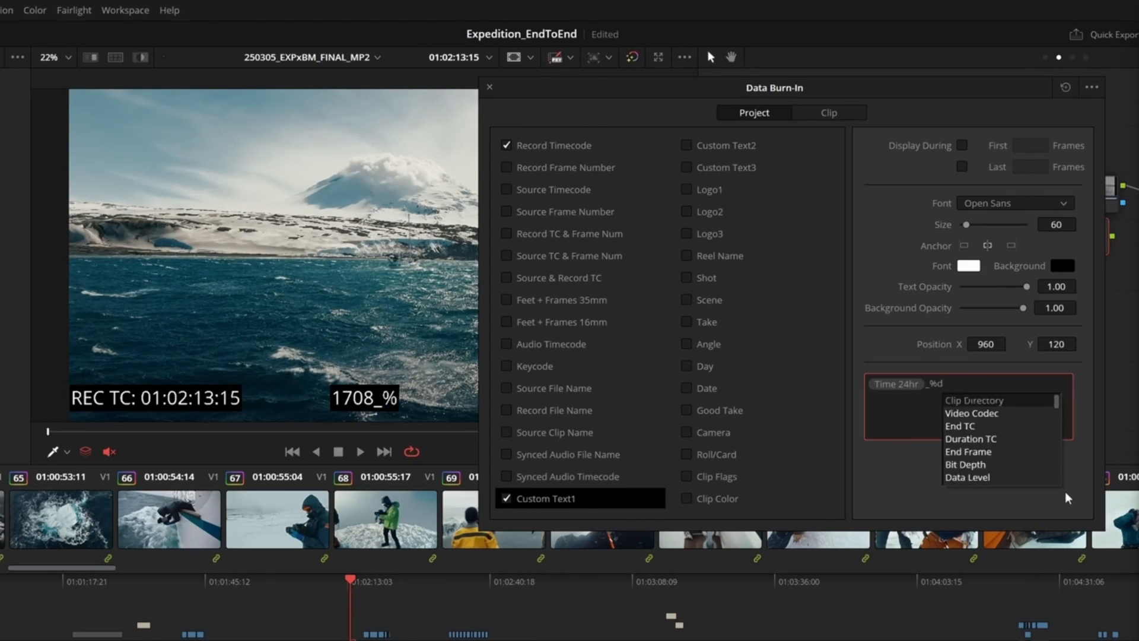
pyautogui.press('Down')
pyautogui.press('Down')
pyautogui.press('Down')
pyautogui.press('Down')
pyautogui.press('Down')
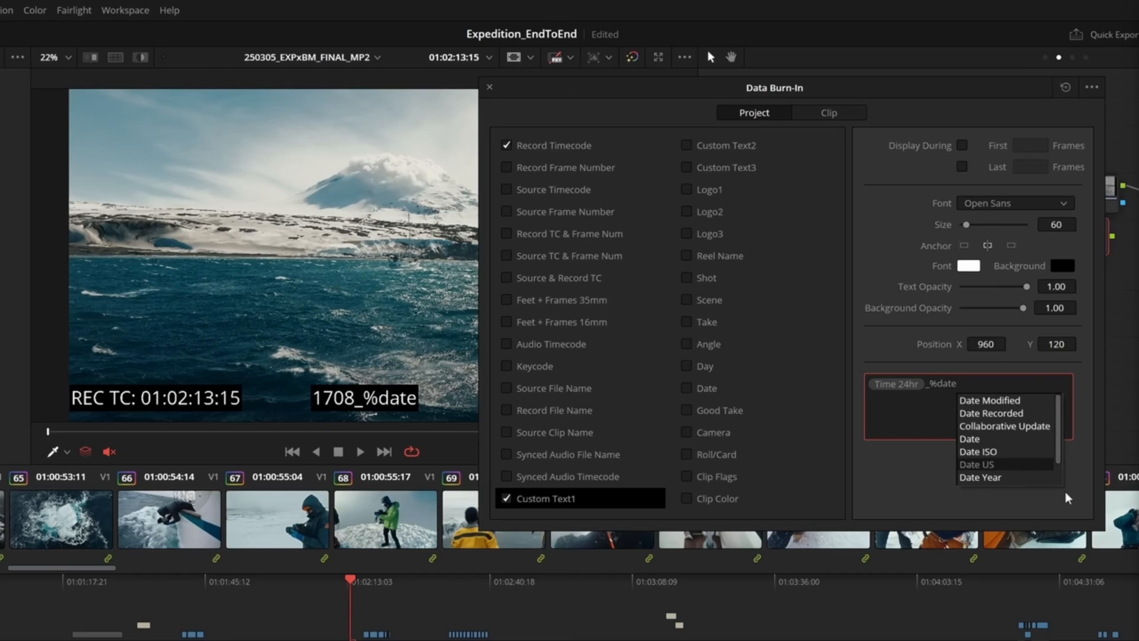
pyautogui.press('Return')
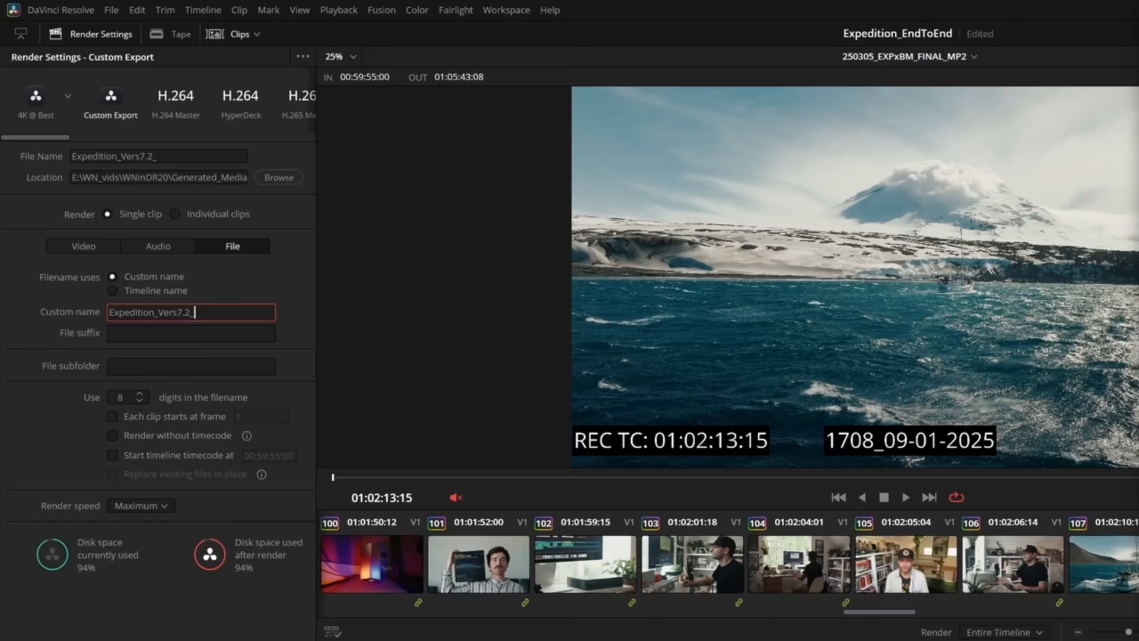
# Append a date variable to the custom render file name after "Expedition_Vers7.2_"
pyautogui.write('%date')
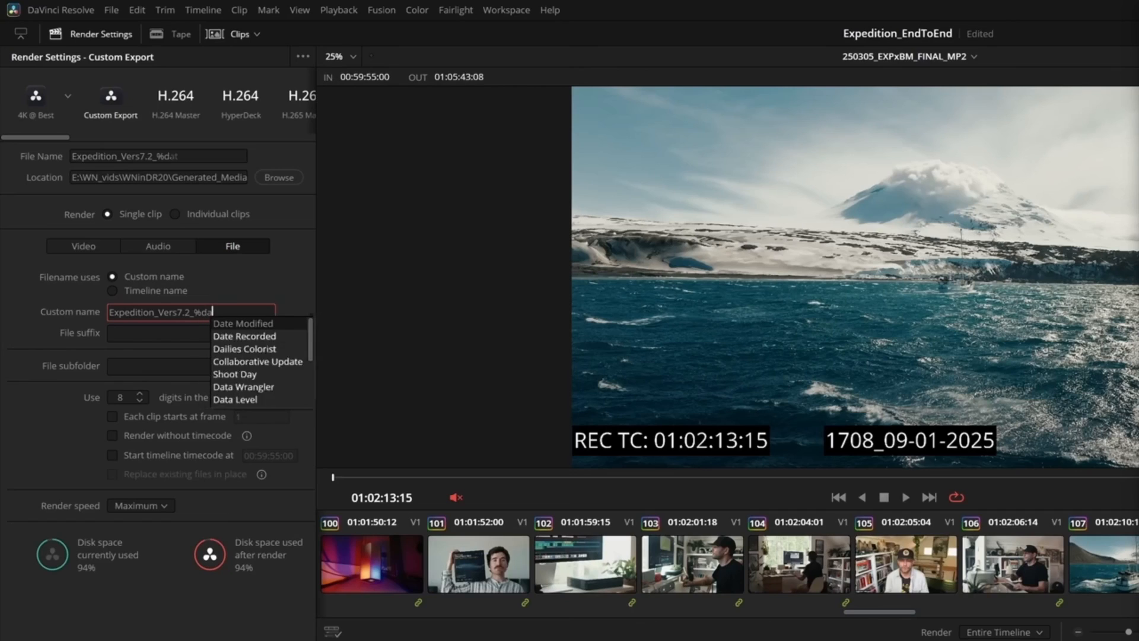
pyautogui.press('Down')
pyautogui.press('Down')
pyautogui.press('Down')
pyautogui.press('Down')
pyautogui.press('Down')
pyautogui.press('Return')
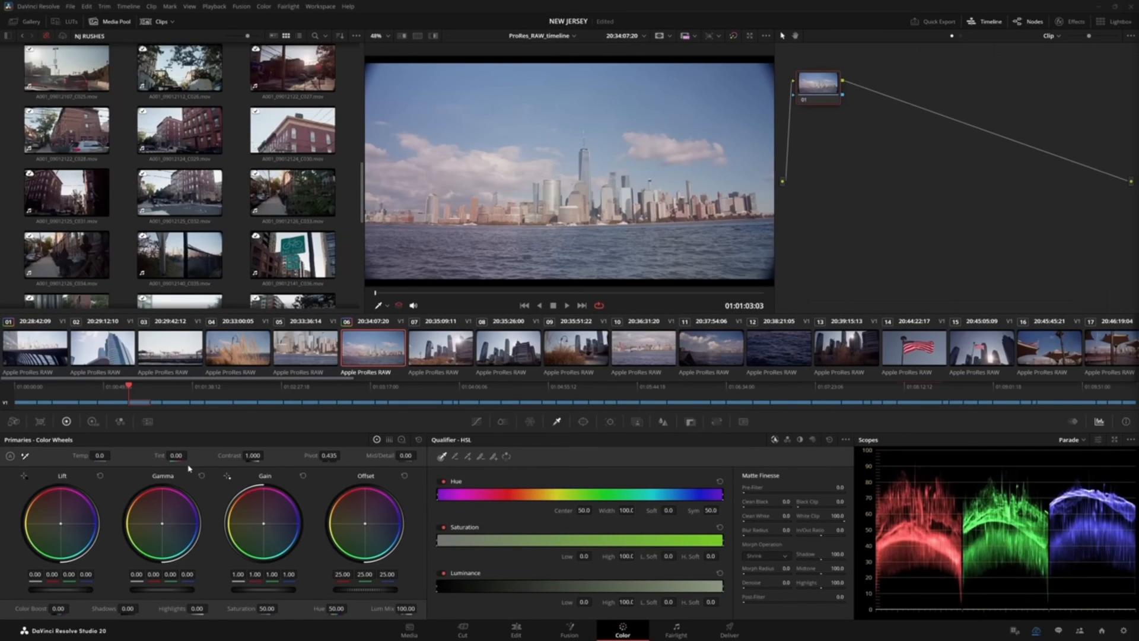
# Raise the primaries Tint on ProRes RAW clip 06, and slightly increase the Camera Raw Exposure of Sony ARW clip 07
pyautogui.moveTo(177, 455); pyautogui.dragTo(202, 455)
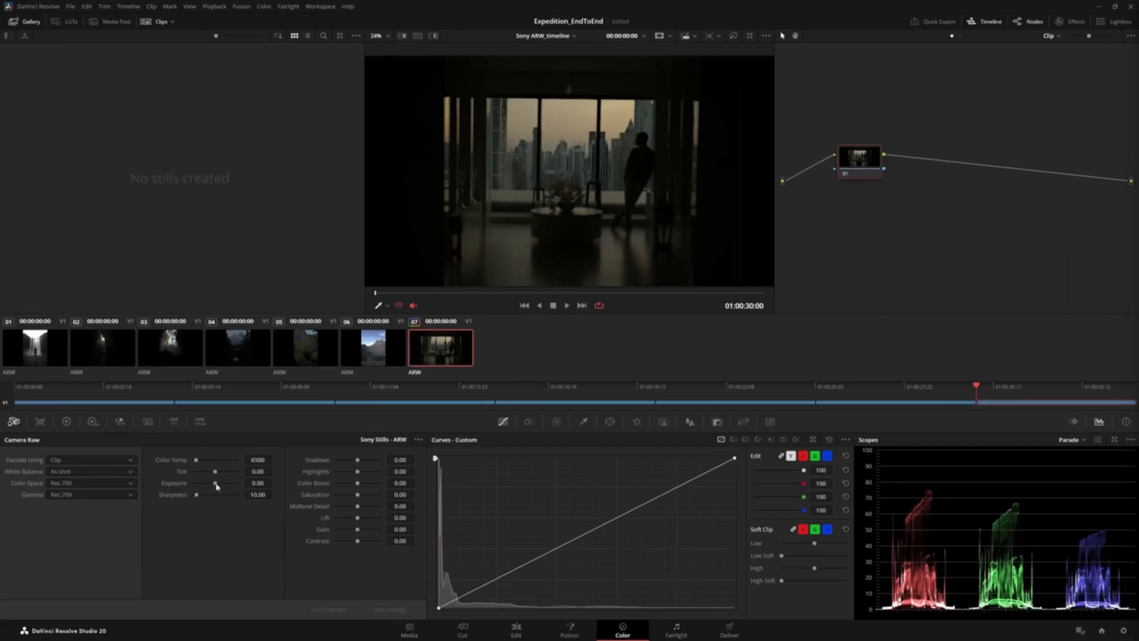
pyautogui.moveTo(216, 482); pyautogui.dragTo(223, 485)
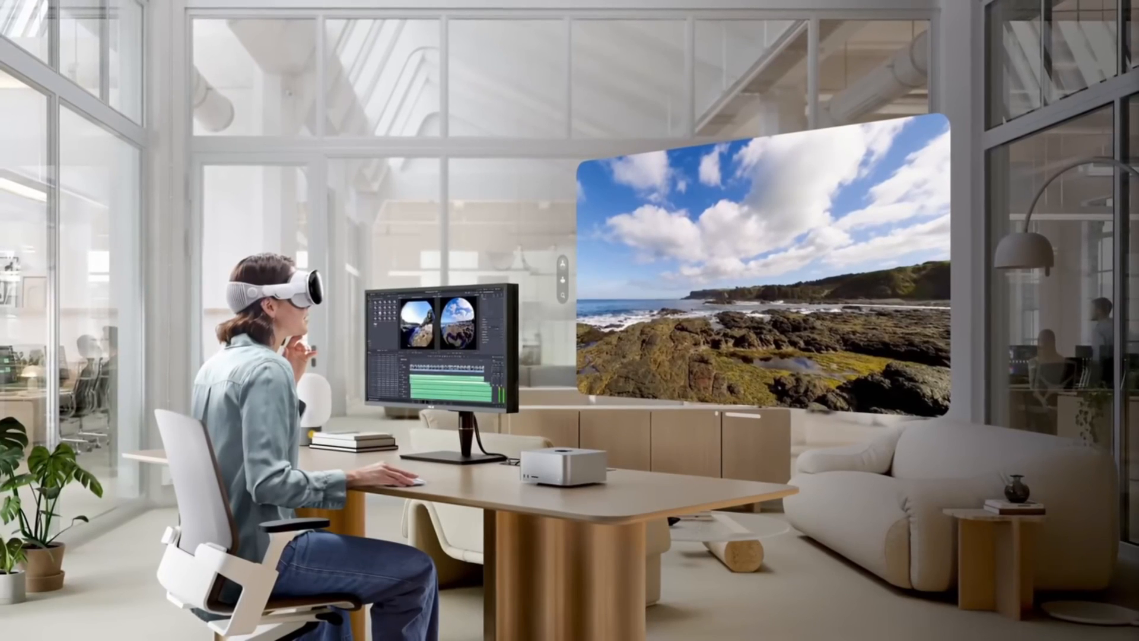